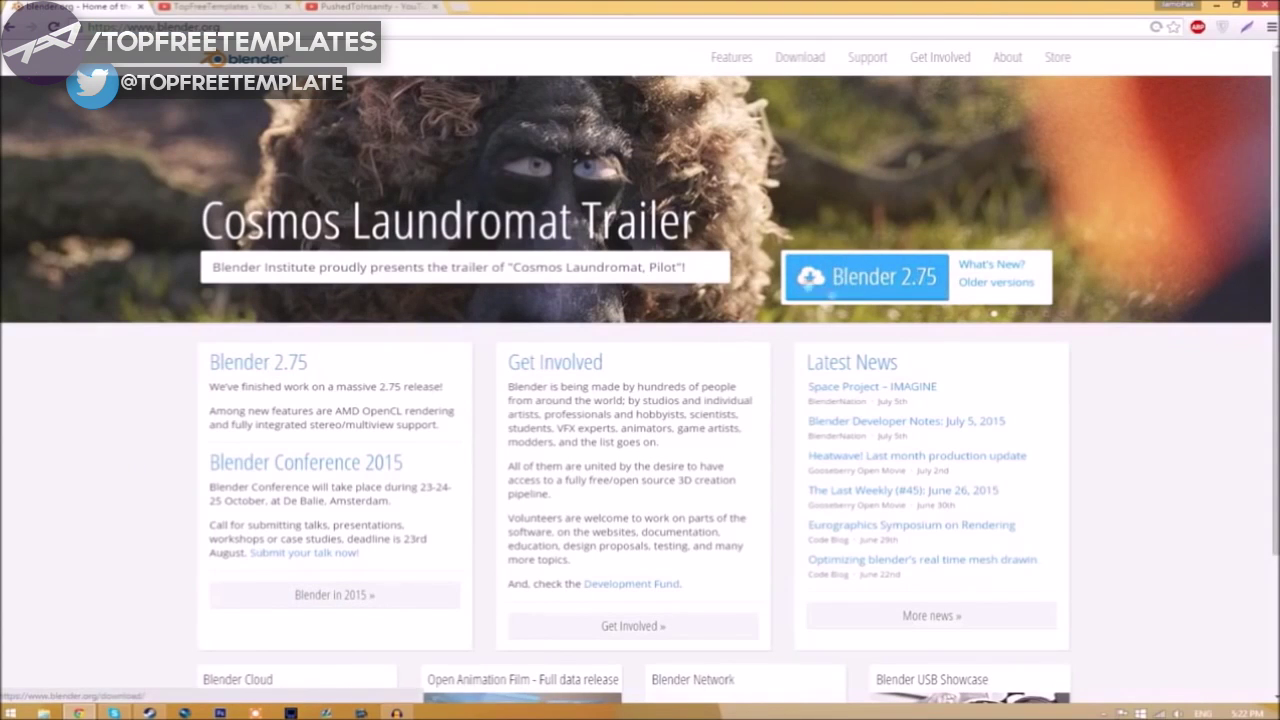
# Go to the Blender 2.75 for Windows download page on blender.org.
pyautogui.click(880, 287)
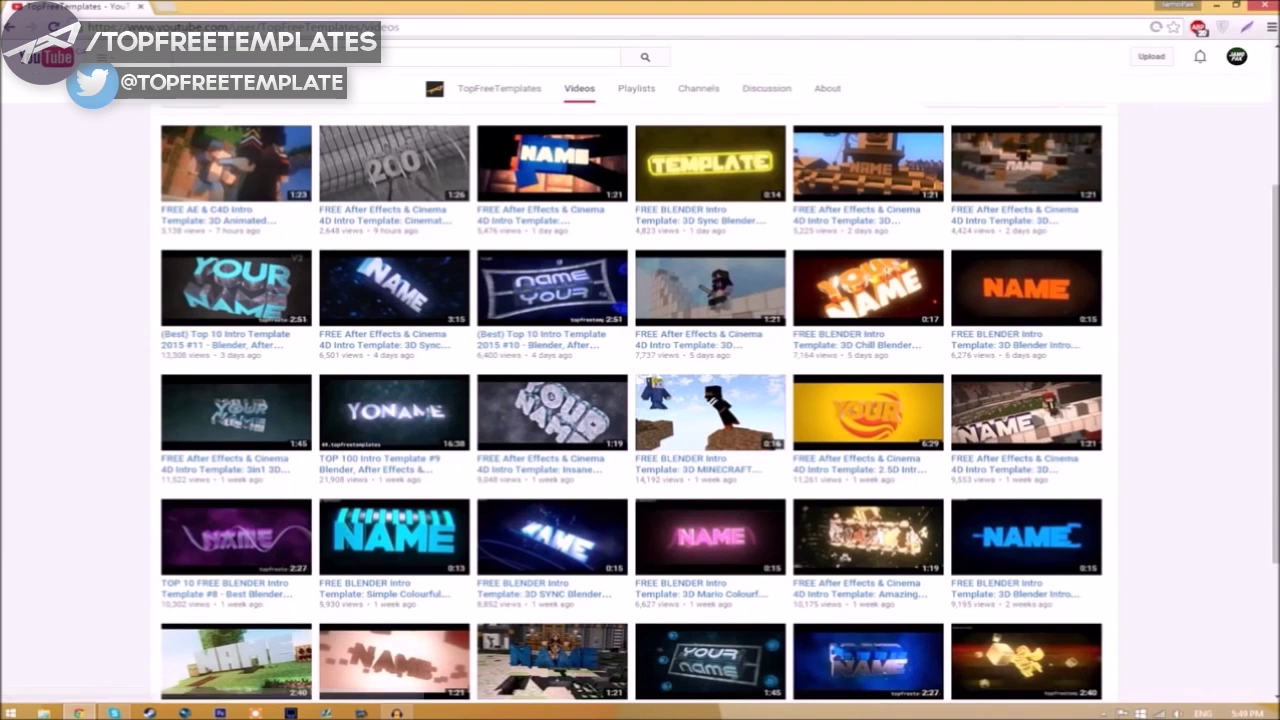
# Minimize the Chrome window showing the YouTube channel to reveal the desktop.
pyautogui.click(1236, 8)
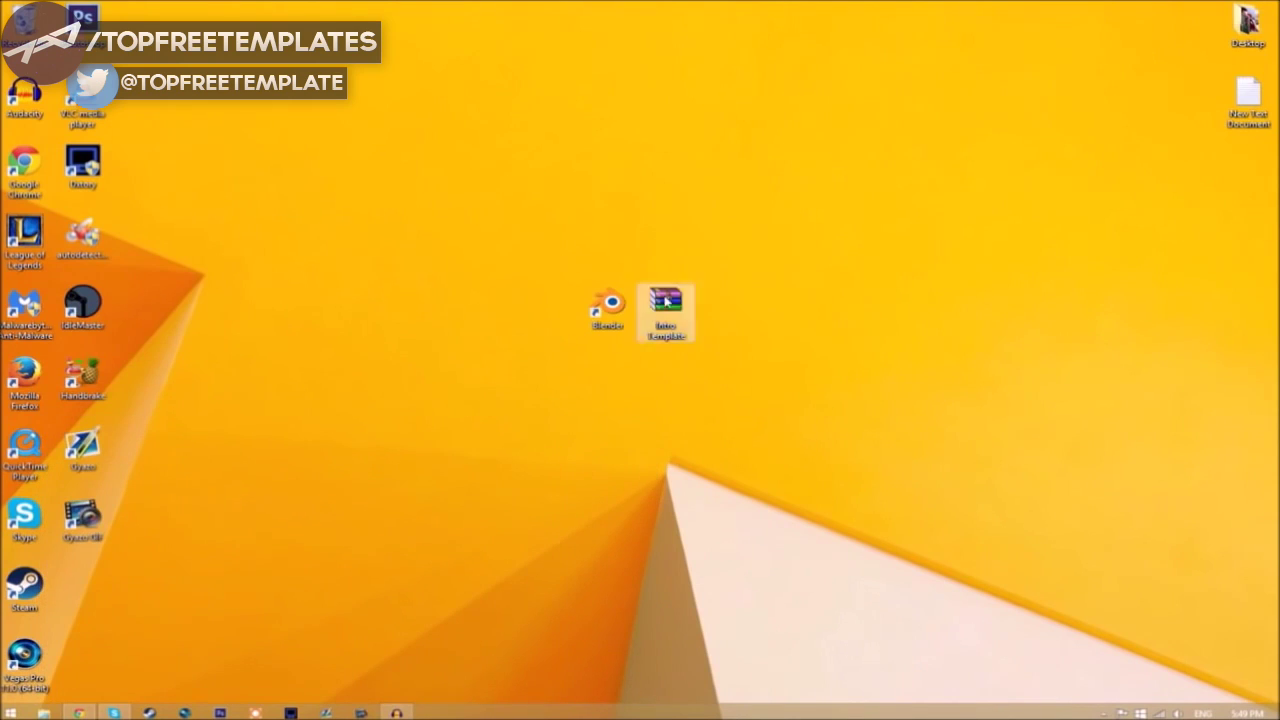
# Extract the Intro Template archive onto the desktop beside the archive.
pyautogui.rightClick(662, 301)
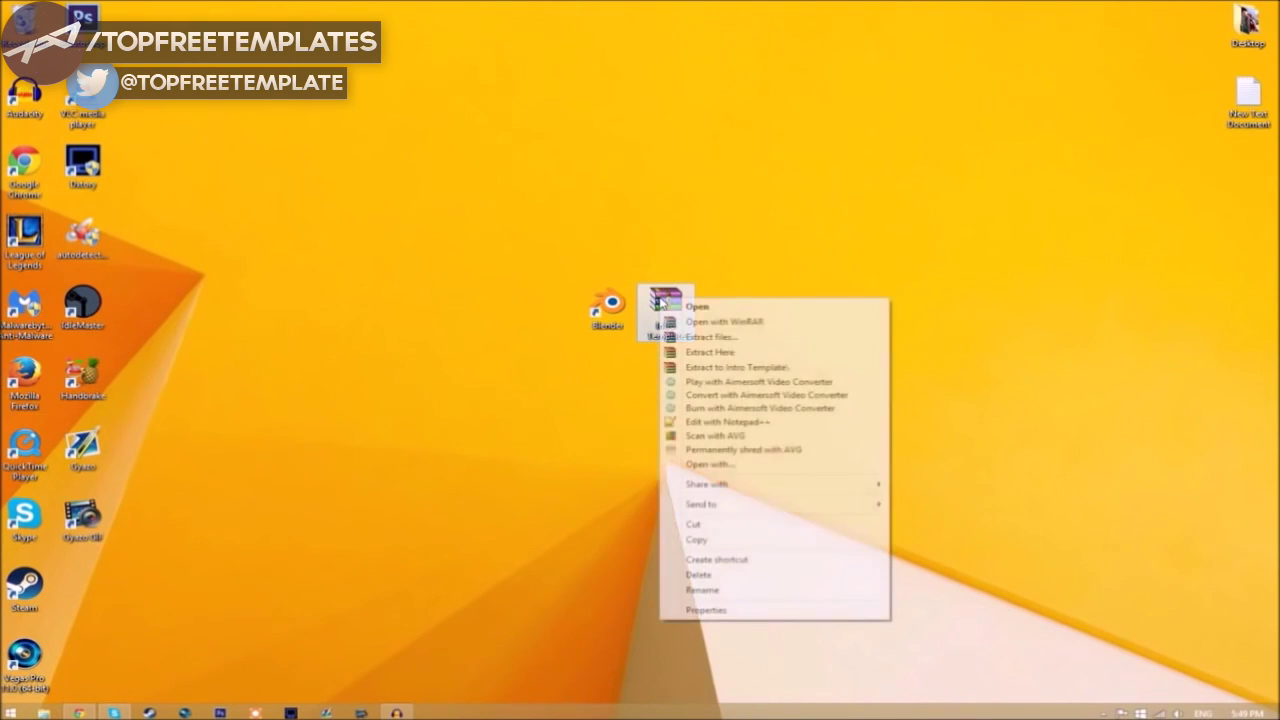
pyautogui.click(714, 352)
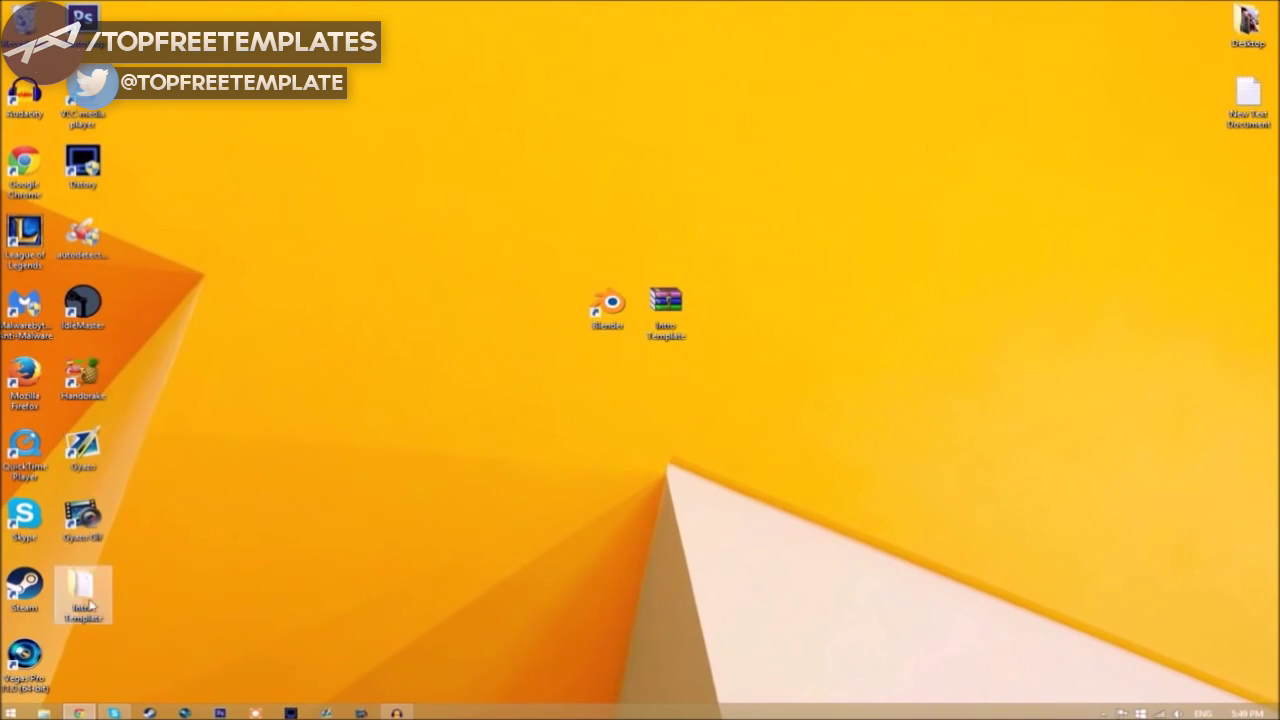
pyautogui.moveTo(83, 590); pyautogui.dragTo(742, 330)
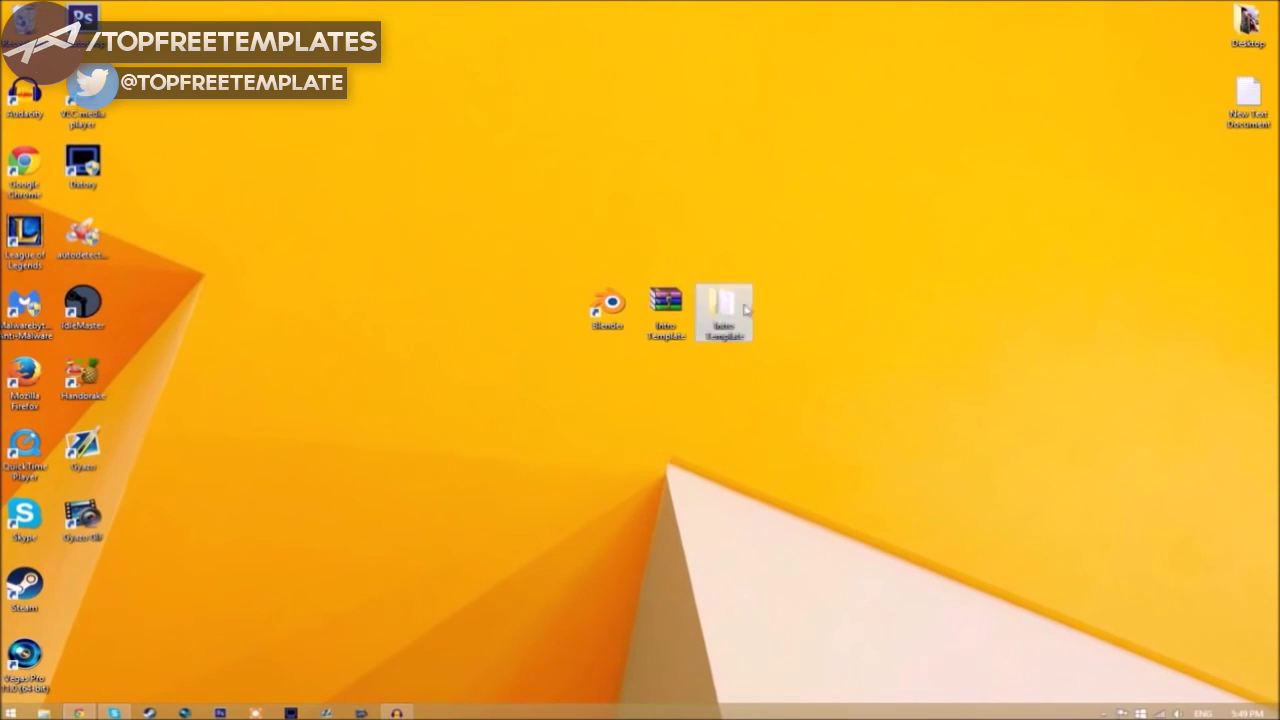
# Confirm the Intro Template folder holds EDIT TEXT HERE.blend, close it, and launch Blender 2.75.
pyautogui.doubleClick(724, 308)
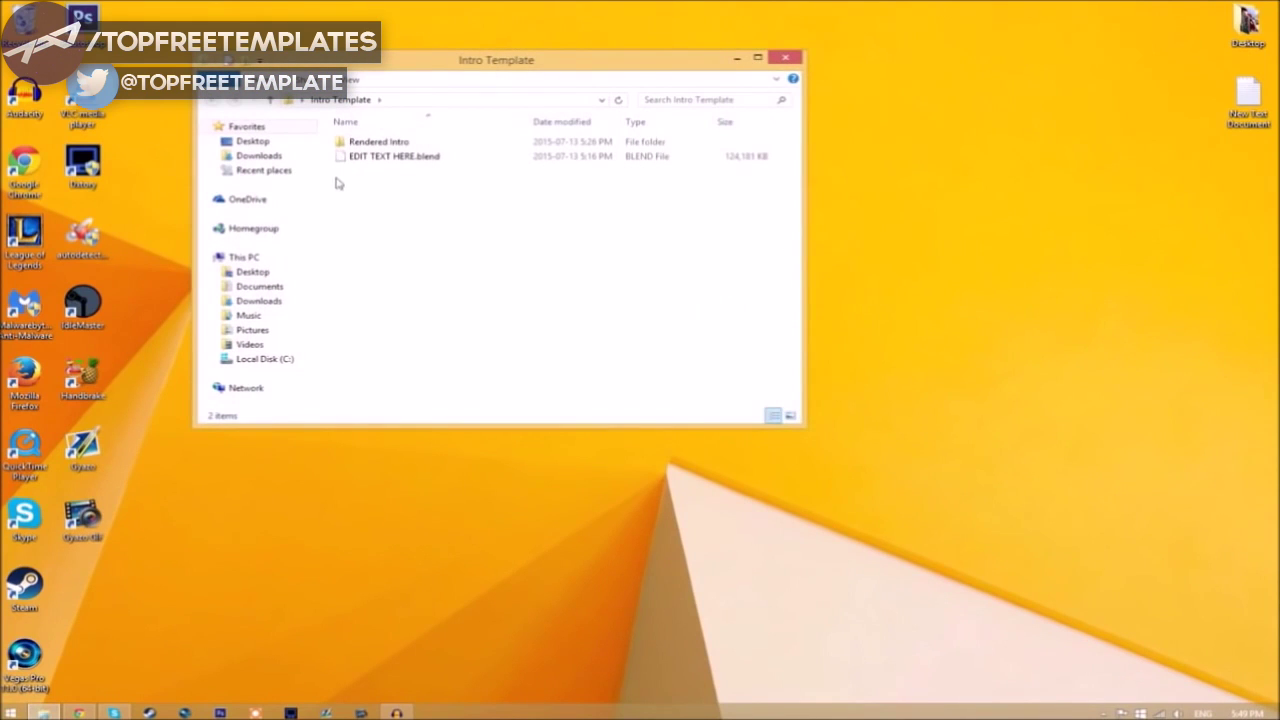
pyautogui.click(352, 160)
pyautogui.click(786, 58)
pyautogui.doubleClick(607, 305)
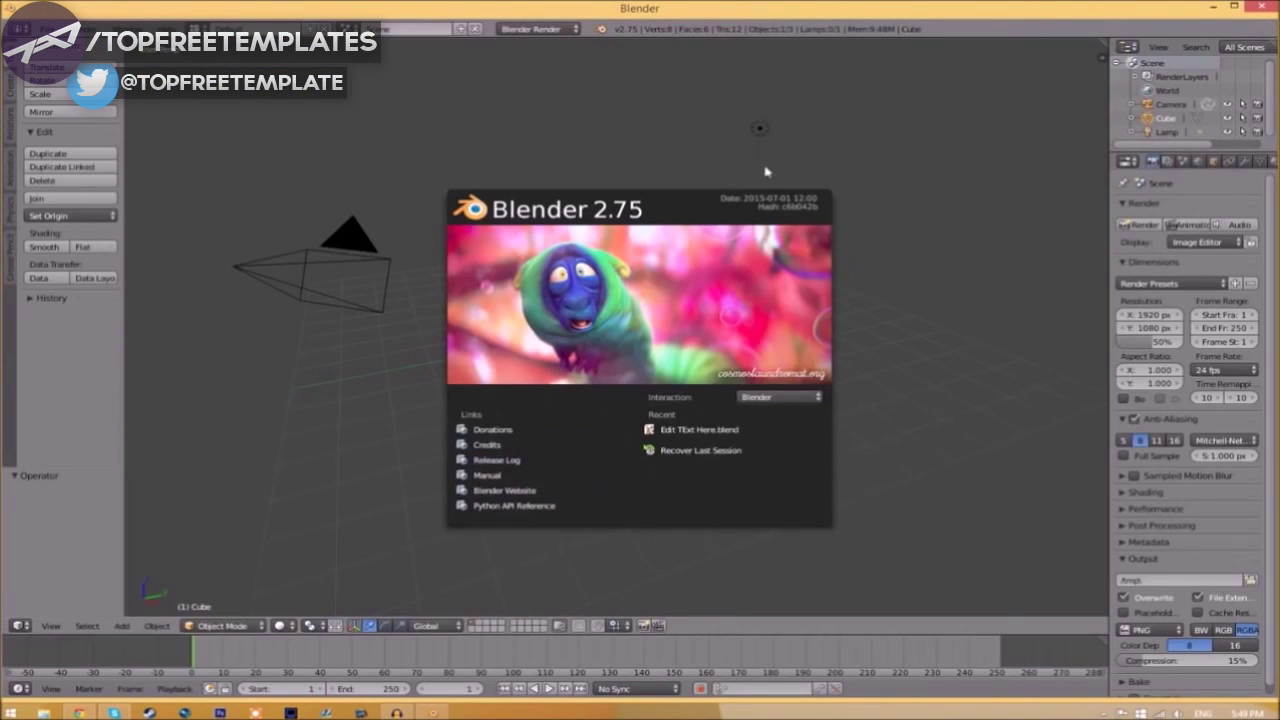
# Dismiss the splash screen and open EDIT TEXT HERE.blend from the Intro Template folder.
pyautogui.click(48, 28)
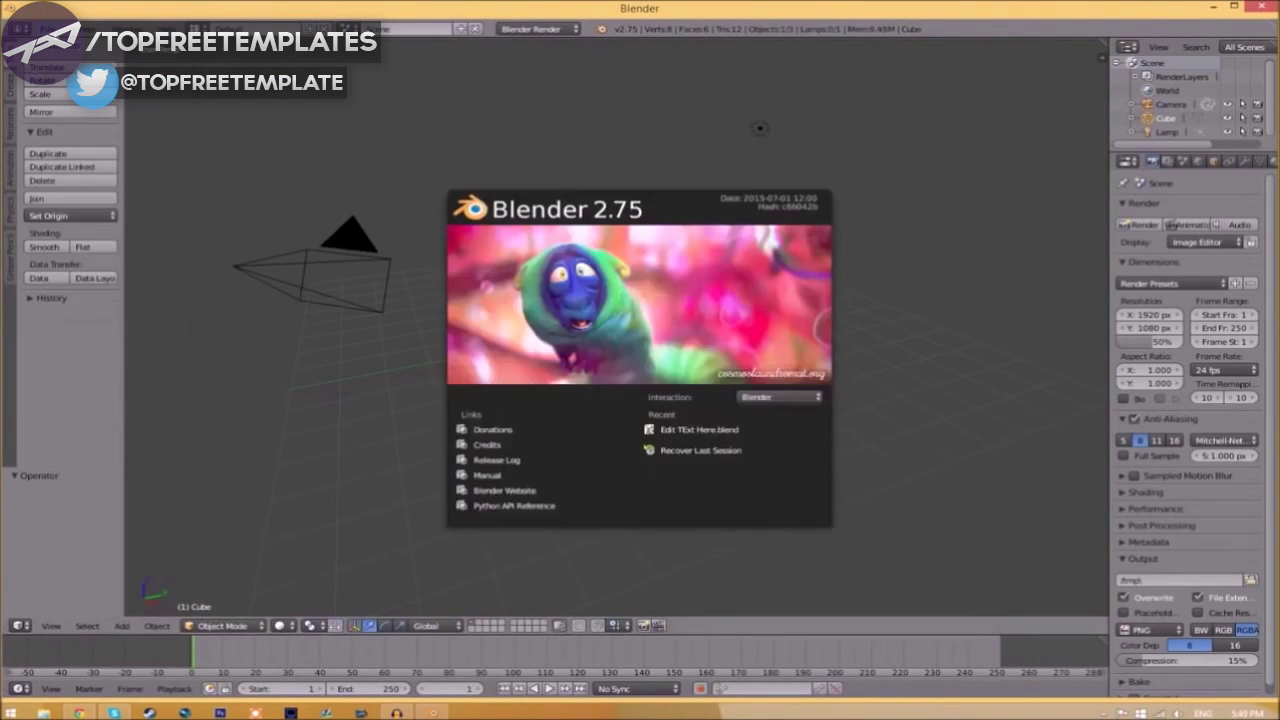
pyautogui.click(48, 28)
pyautogui.click(48, 28)
pyautogui.click(57, 60)
pyautogui.click(300, 126)
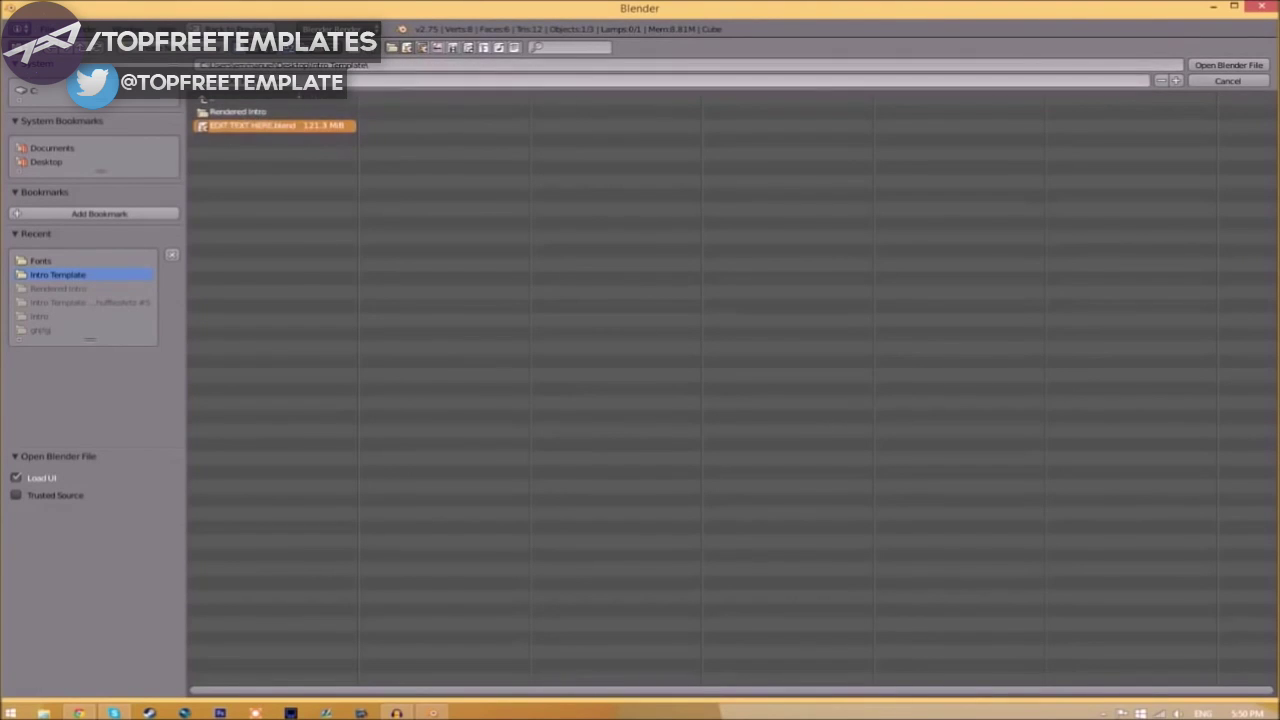
pyautogui.click(1240, 67)
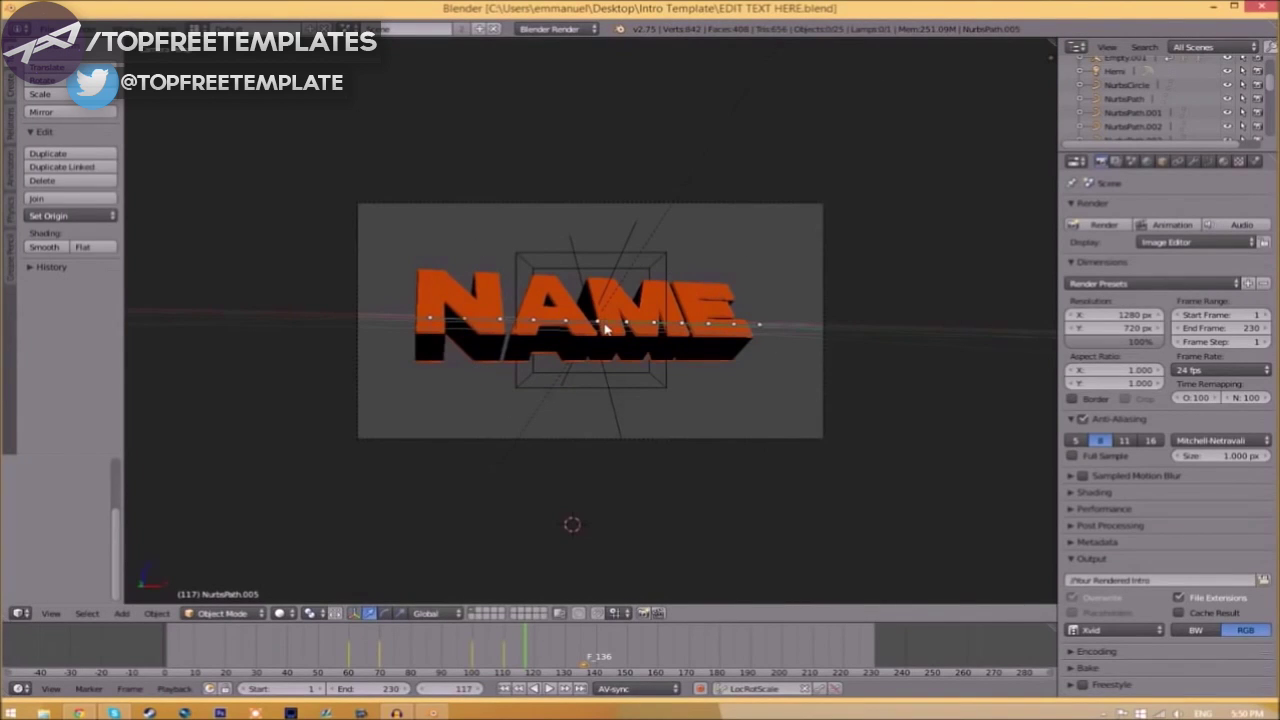
# Replace the first text object's NAME lettering with 'TEXT'.
pyautogui.rightClick(622, 325)
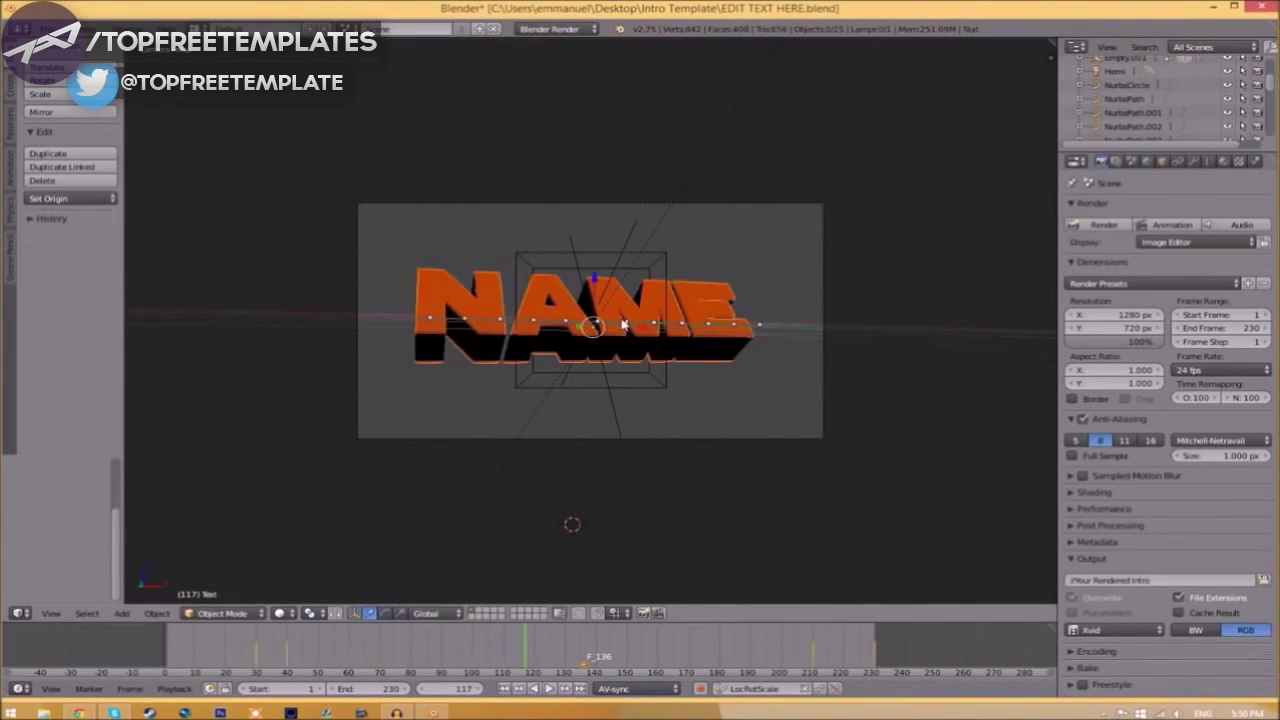
pyautogui.press('Tab')
pyautogui.press('BackSpace')
pyautogui.press('BackSpace')
pyautogui.press('BackSpace')
pyautogui.press('BackSpace')
pyautogui.write('TEXT')
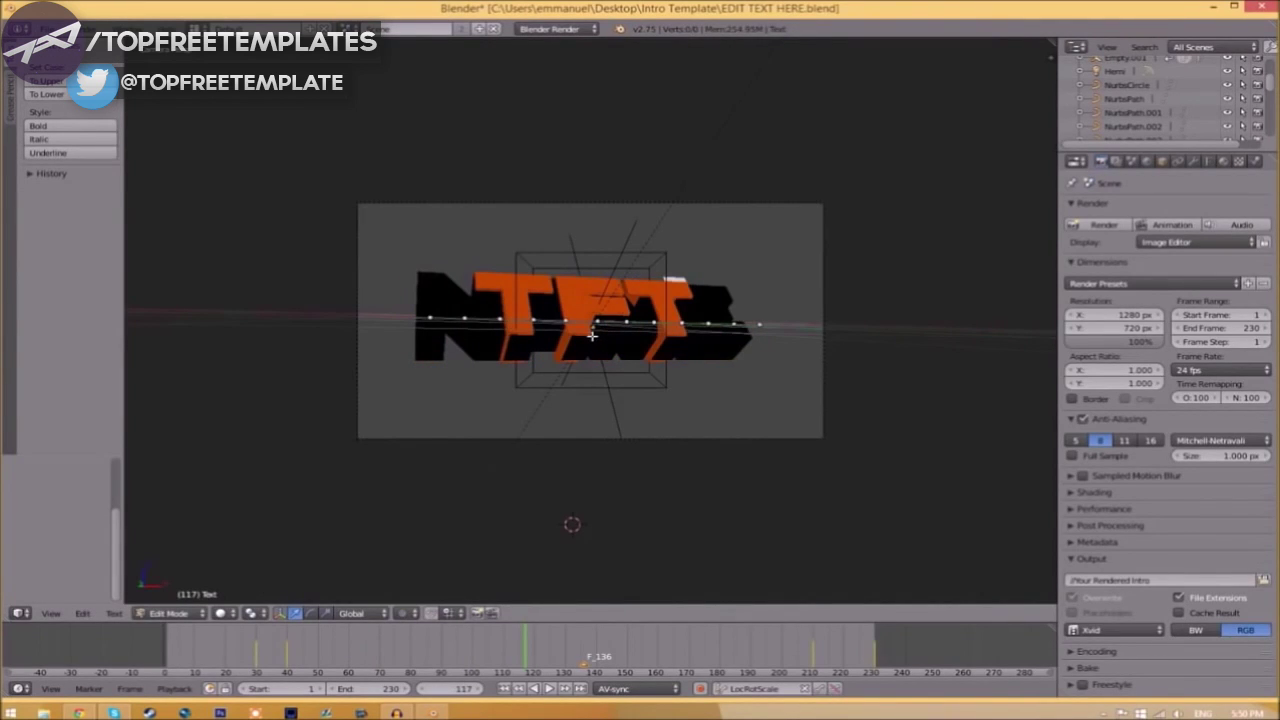
pyautogui.press('Tab')
# Retype Text.001 as 'TFT' and show its Object Data font settings.
pyautogui.rightClick(708, 306)
pyautogui.press('Tab')
pyautogui.press('BackSpace')
pyautogui.press('BackSpace')
pyautogui.press('BackSpace')
pyautogui.press('BackSpace')
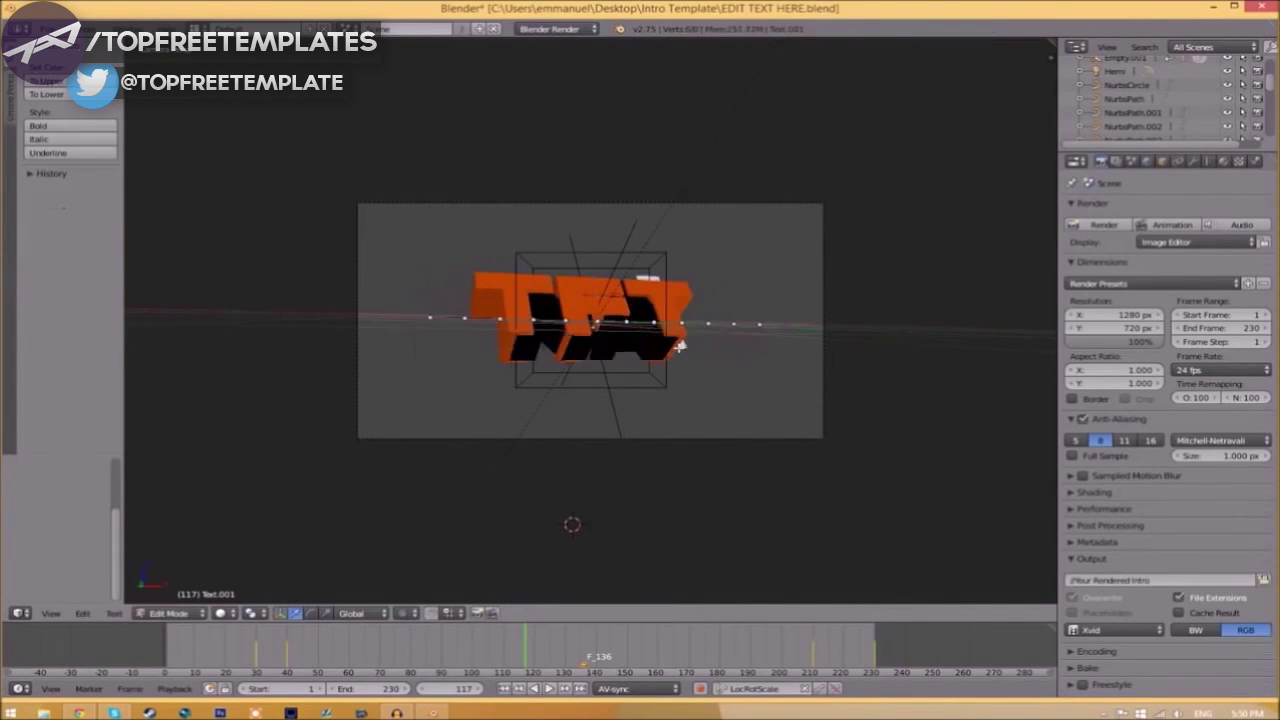
pyautogui.write('TFT')
pyautogui.press('Tab')
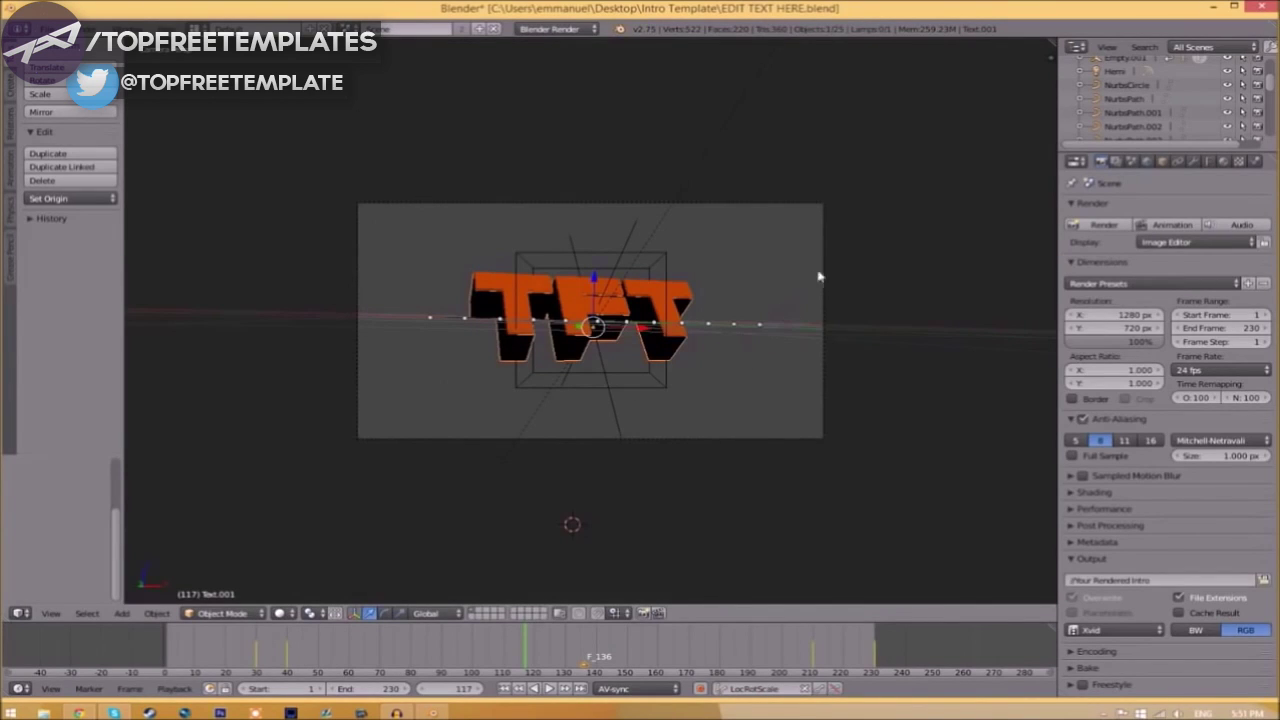
pyautogui.click(1207, 161)
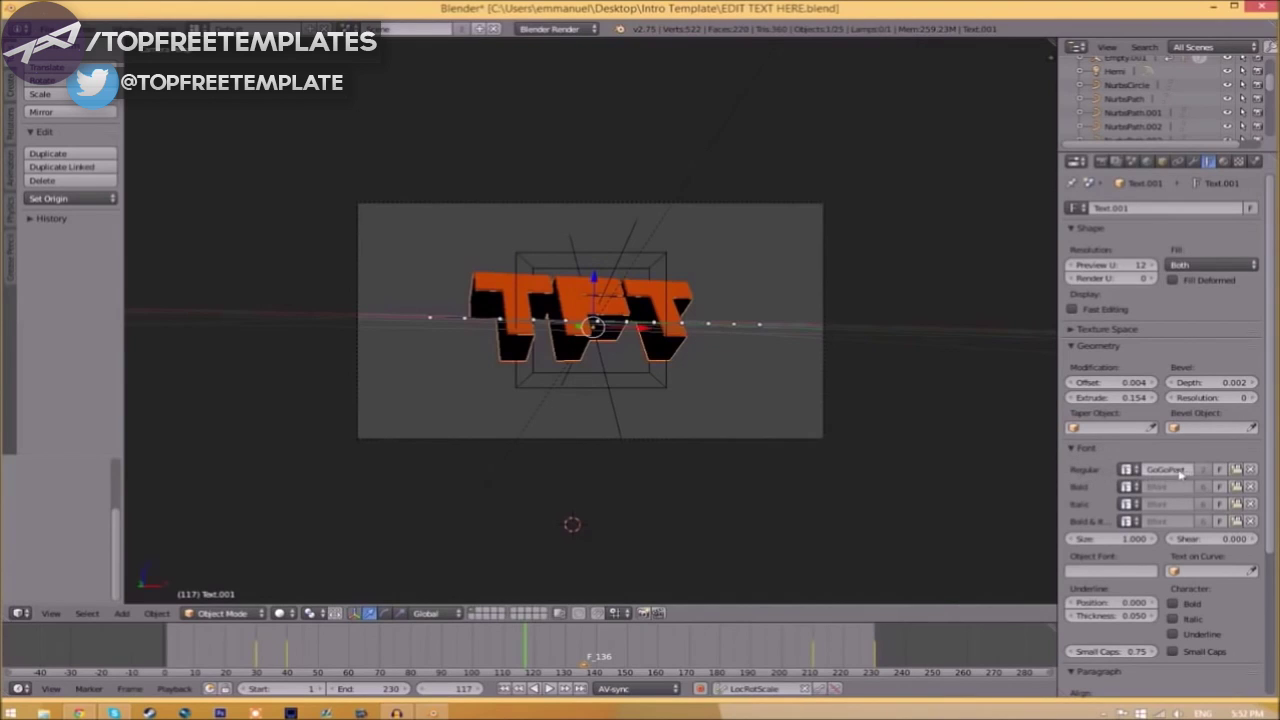
# Load Space Comics.ttf from C:\Windows\Fonts as Text.001's regular font.
pyautogui.click(1237, 470)
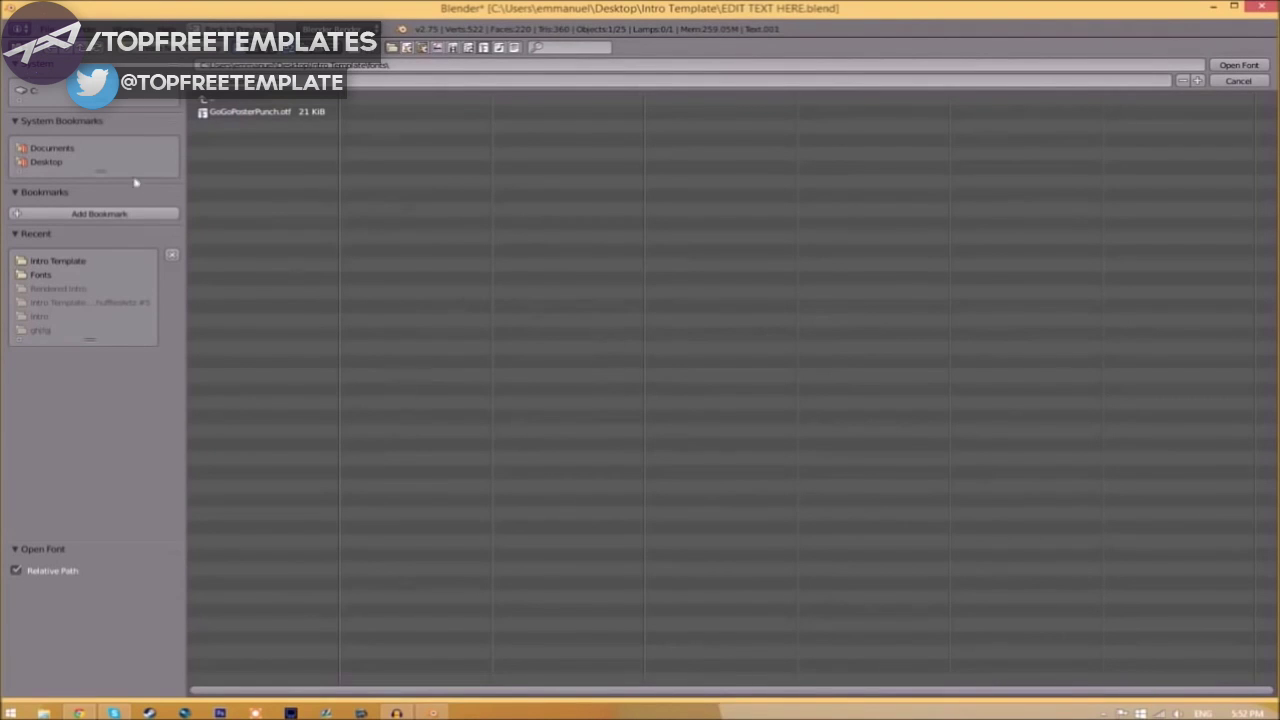
pyautogui.click(34, 91)
pyautogui.click(228, 305)
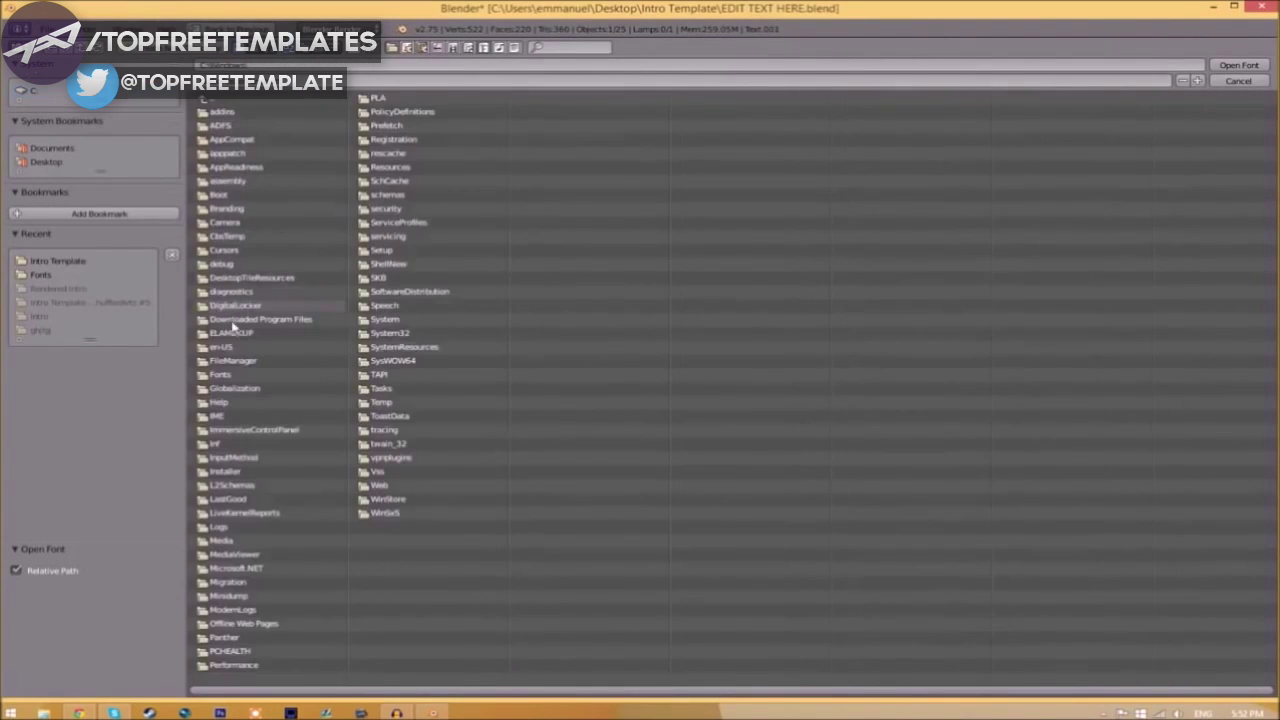
pyautogui.click(222, 374)
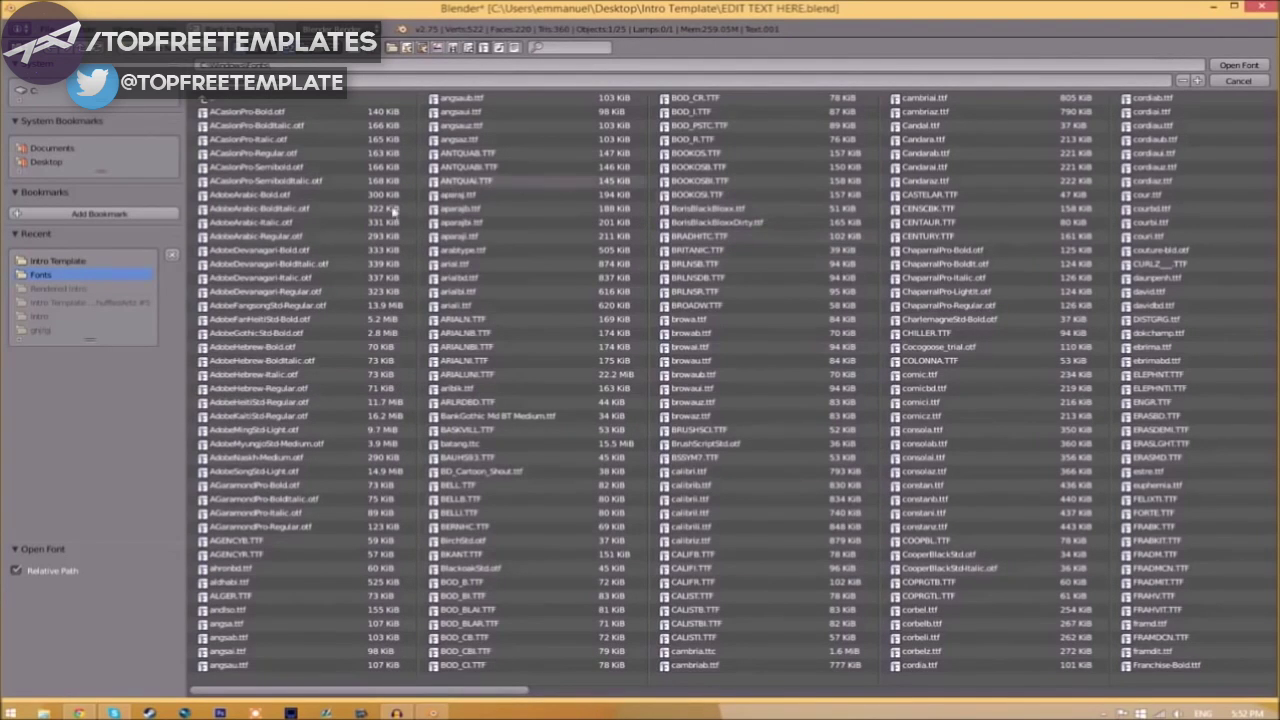
pyautogui.hscroll(1, 633, 693)
pyautogui.hscroll(10, 633, 693)
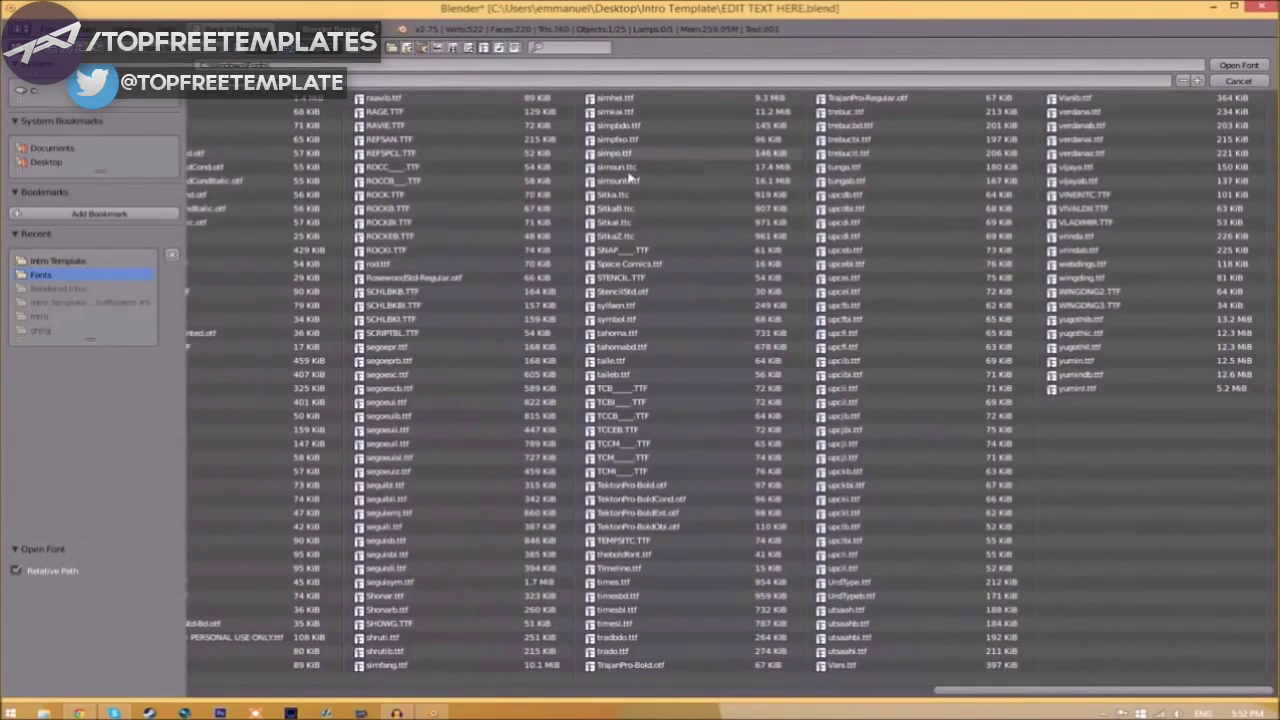
pyautogui.click(640, 266)
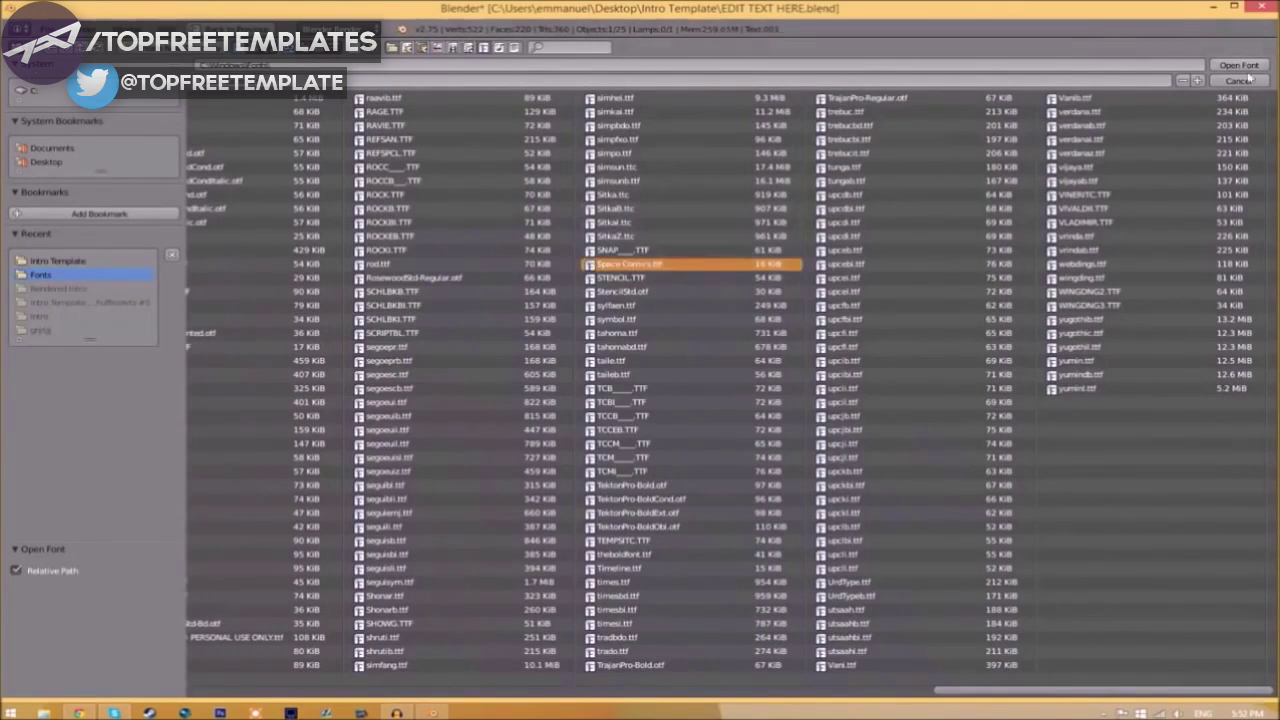
pyautogui.doubleClick(640, 264)
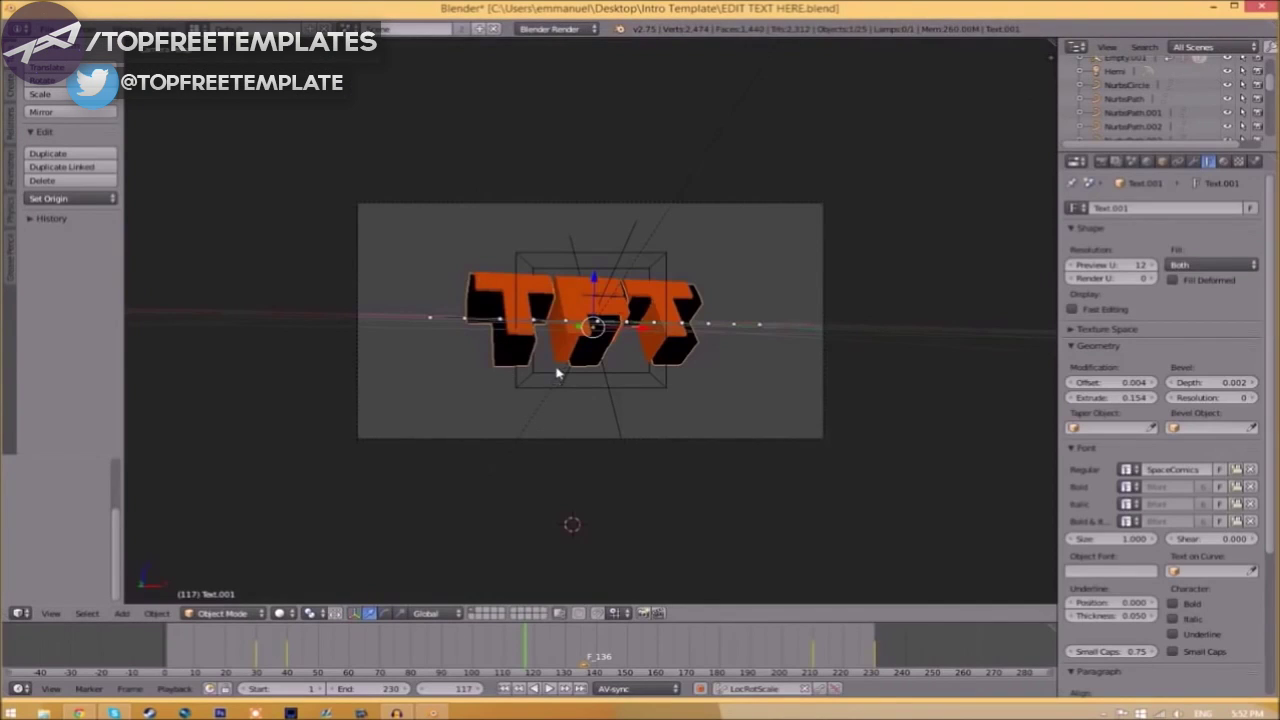
# Select the Text object and load Space Comics.ttf from C:\Windows\Fonts as its regular font.
pyautogui.rightClick(572, 313)
pyautogui.click(1236, 469)
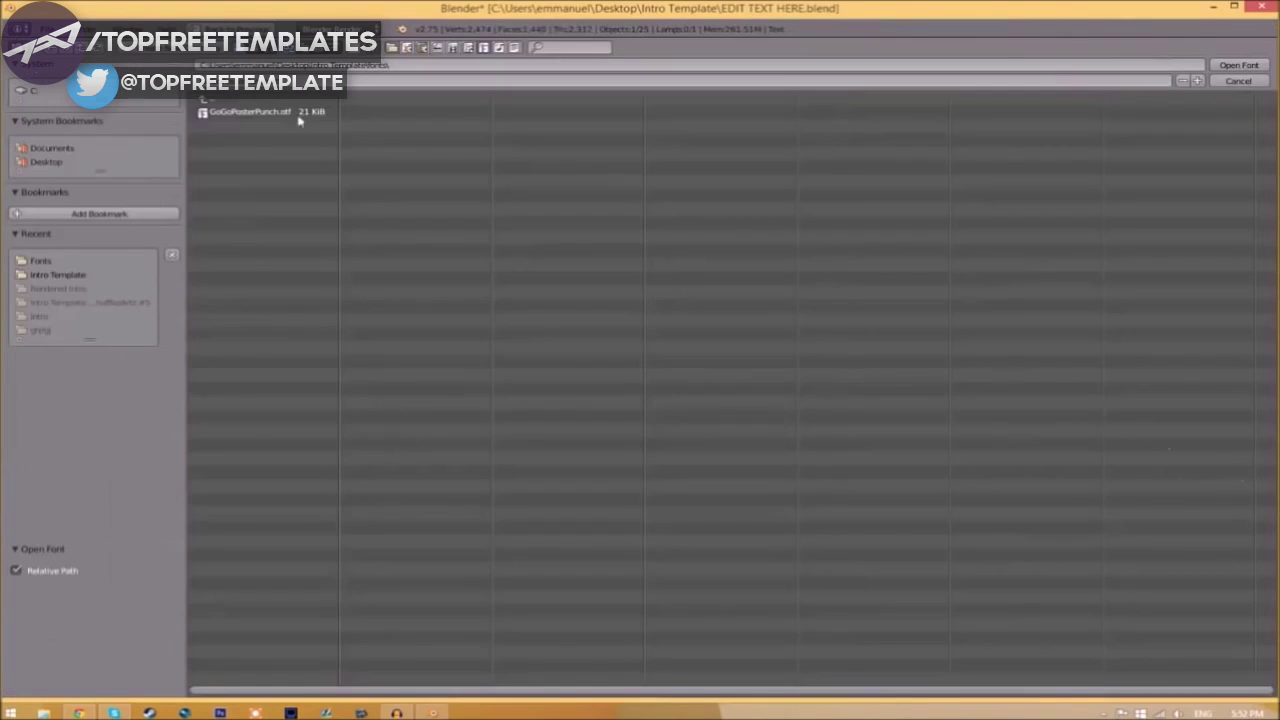
pyautogui.click(38, 94)
pyautogui.click(226, 304)
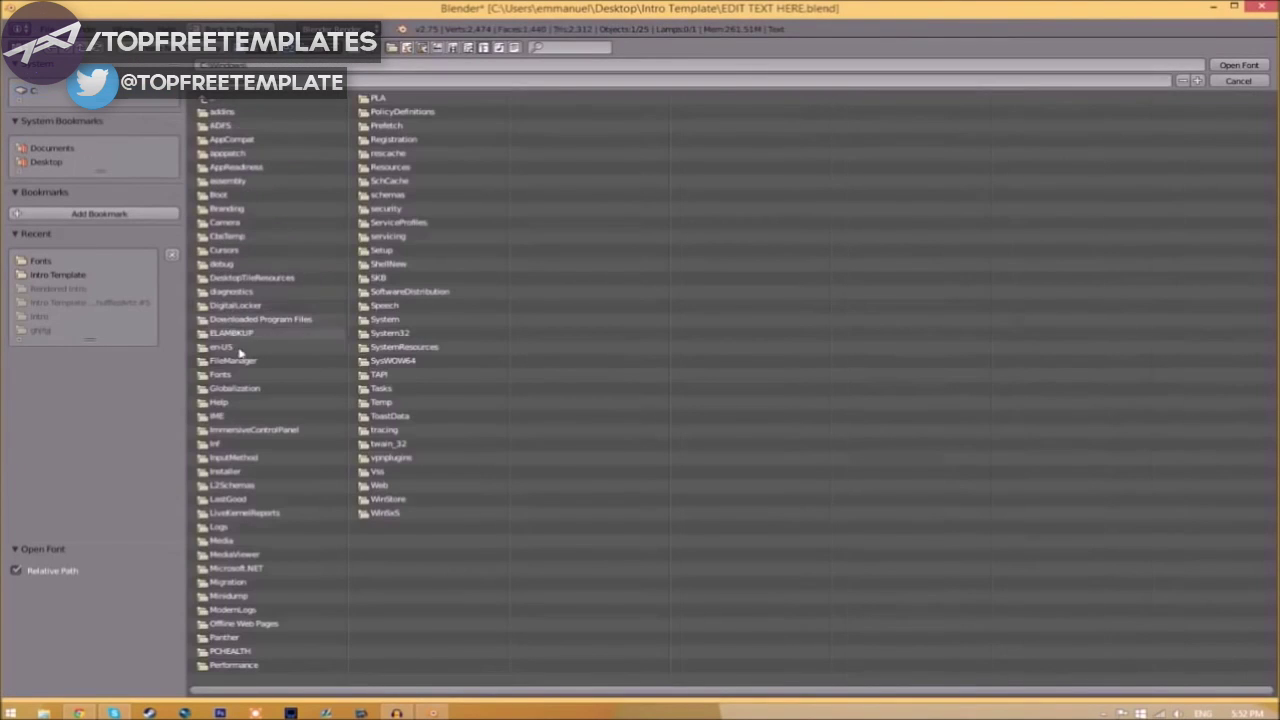
pyautogui.click(222, 375)
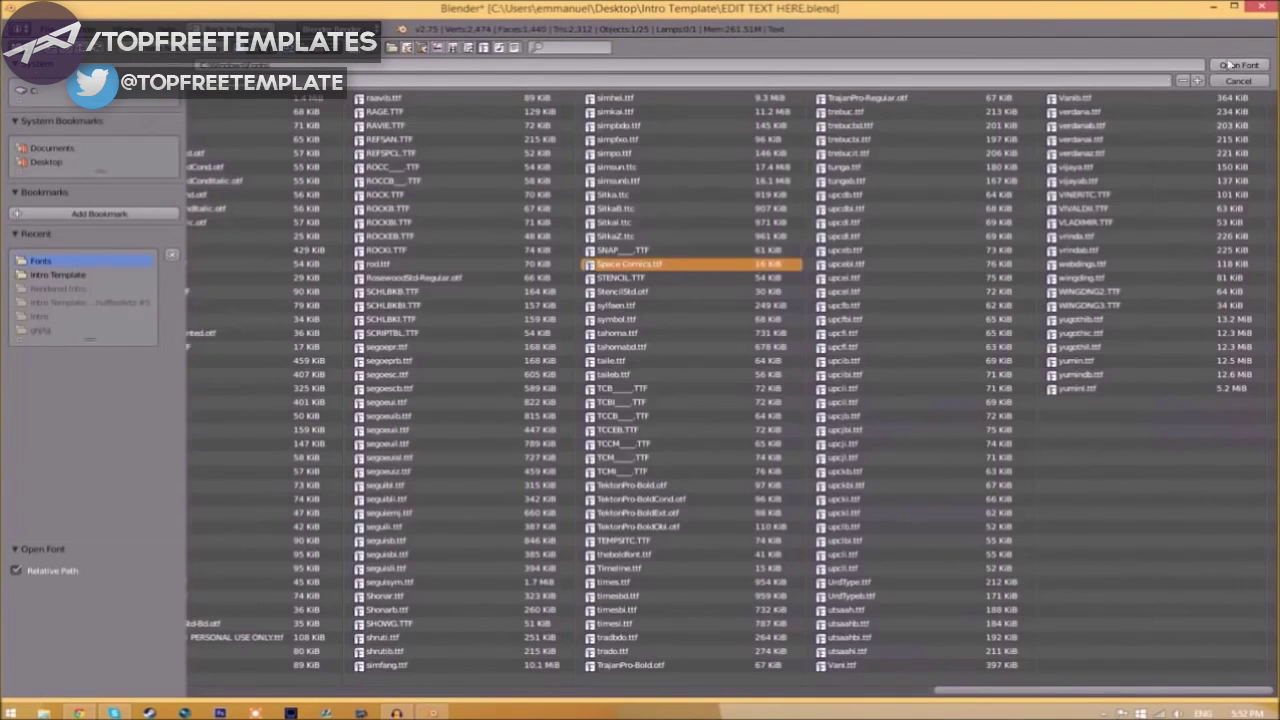
pyautogui.click(1237, 64)
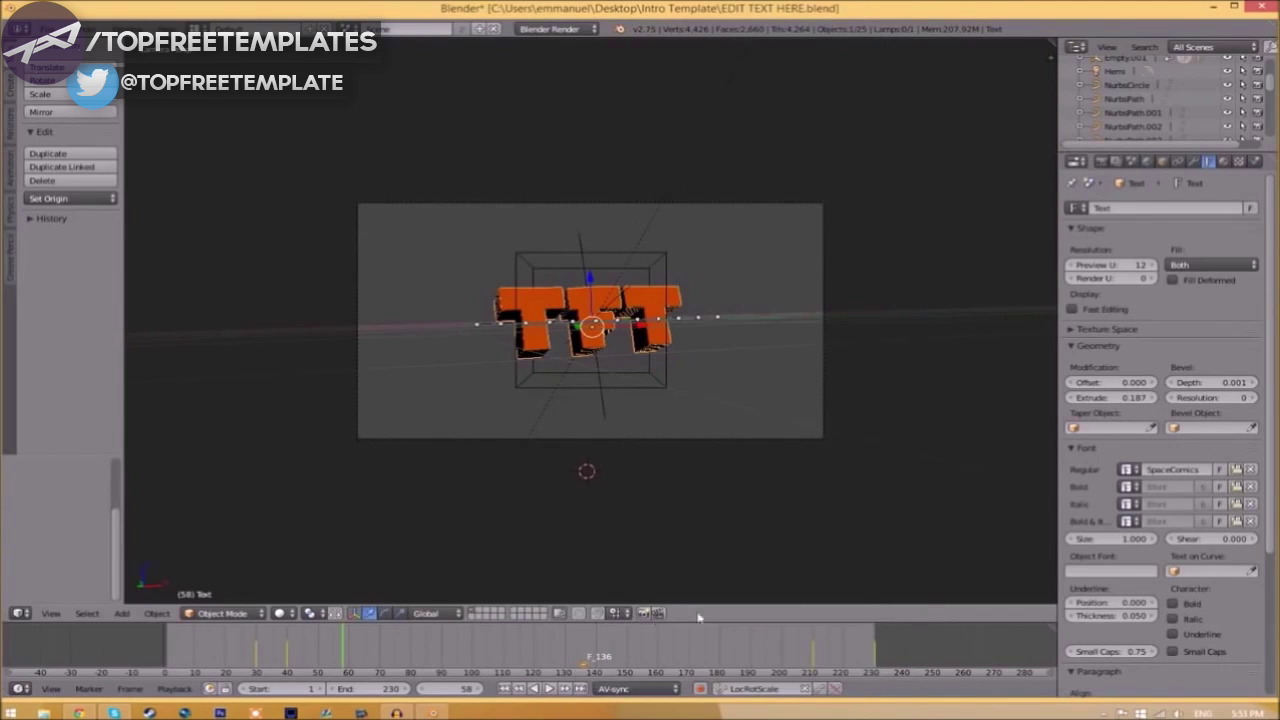
# Set the render output file format to MPEG with an MPEG-4 encoding container.
pyautogui.click(1101, 162)
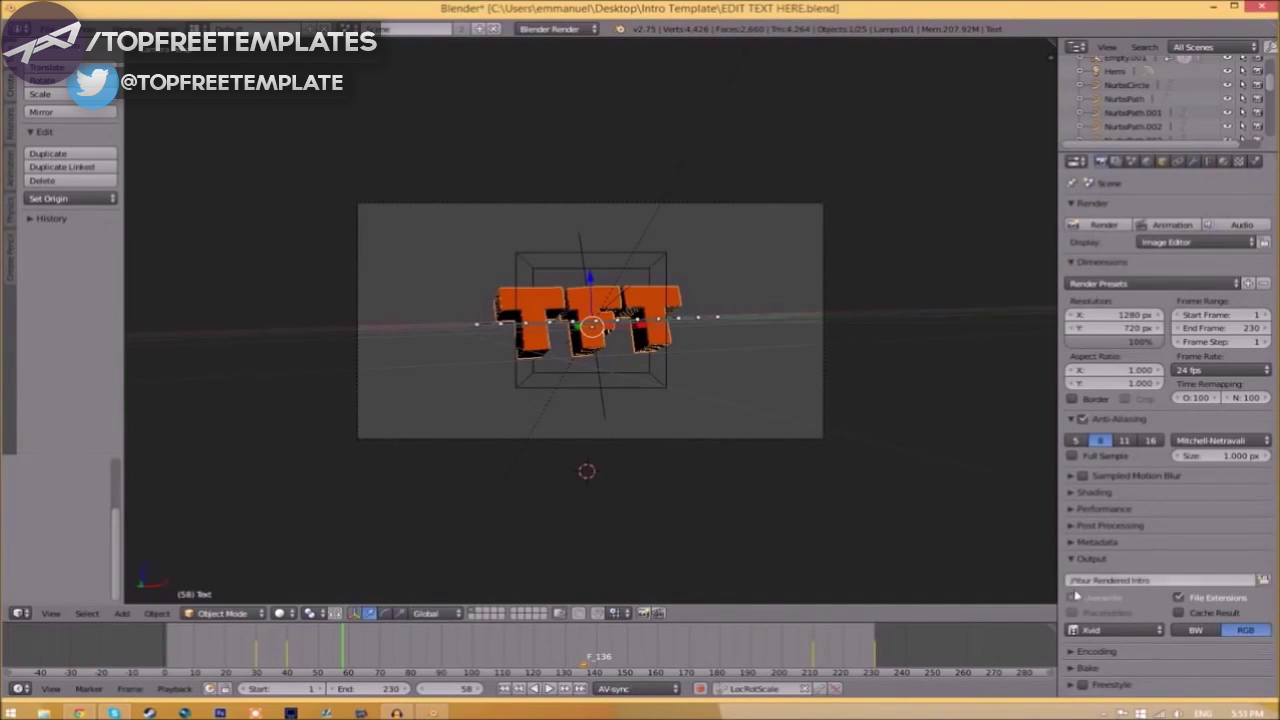
pyautogui.click(1113, 637)
pyautogui.click(1117, 601)
pyautogui.click(1078, 655)
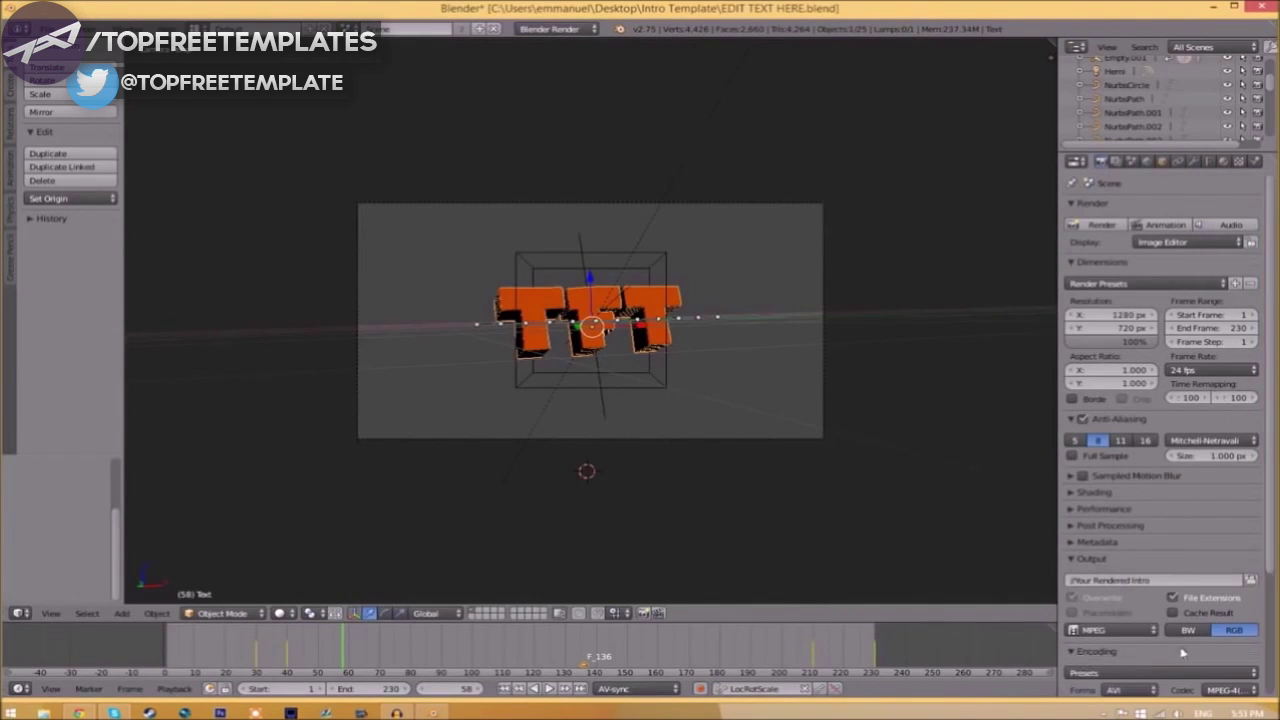
pyautogui.scroll(-4, 1120, 537)
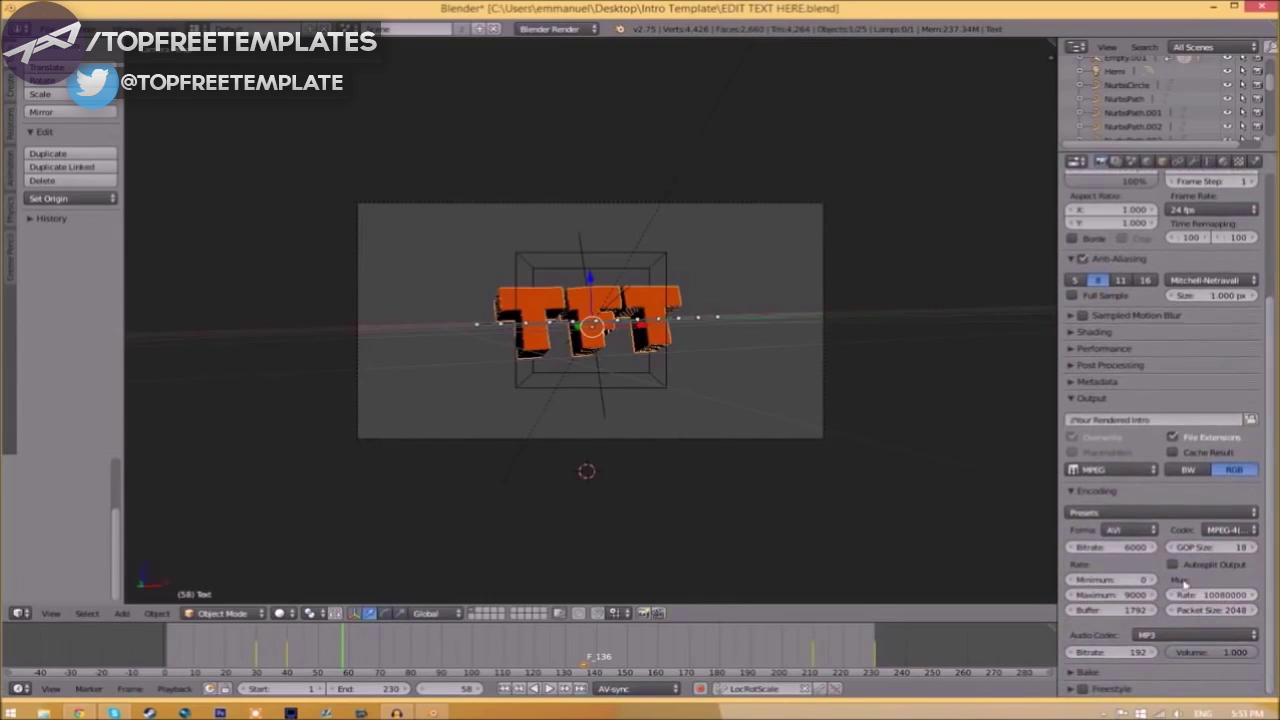
pyautogui.click(1120, 532)
pyautogui.click(1125, 495)
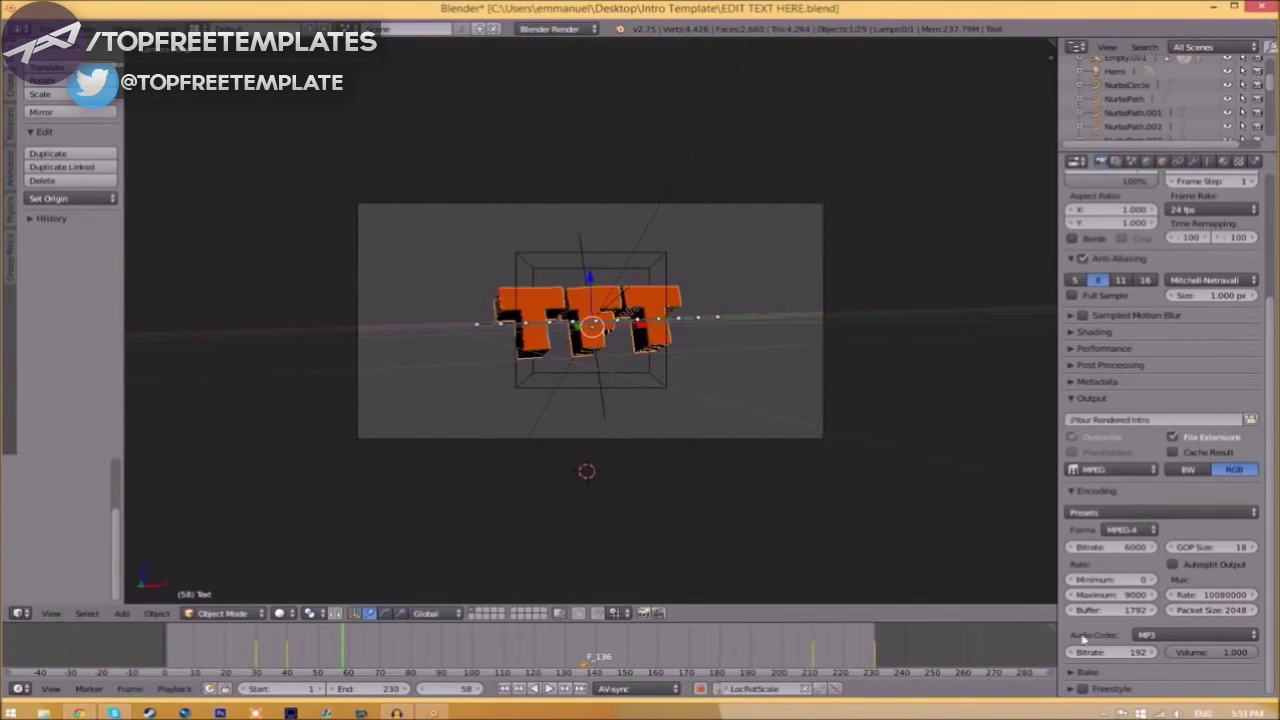
pyautogui.scroll(5, 1092, 560)
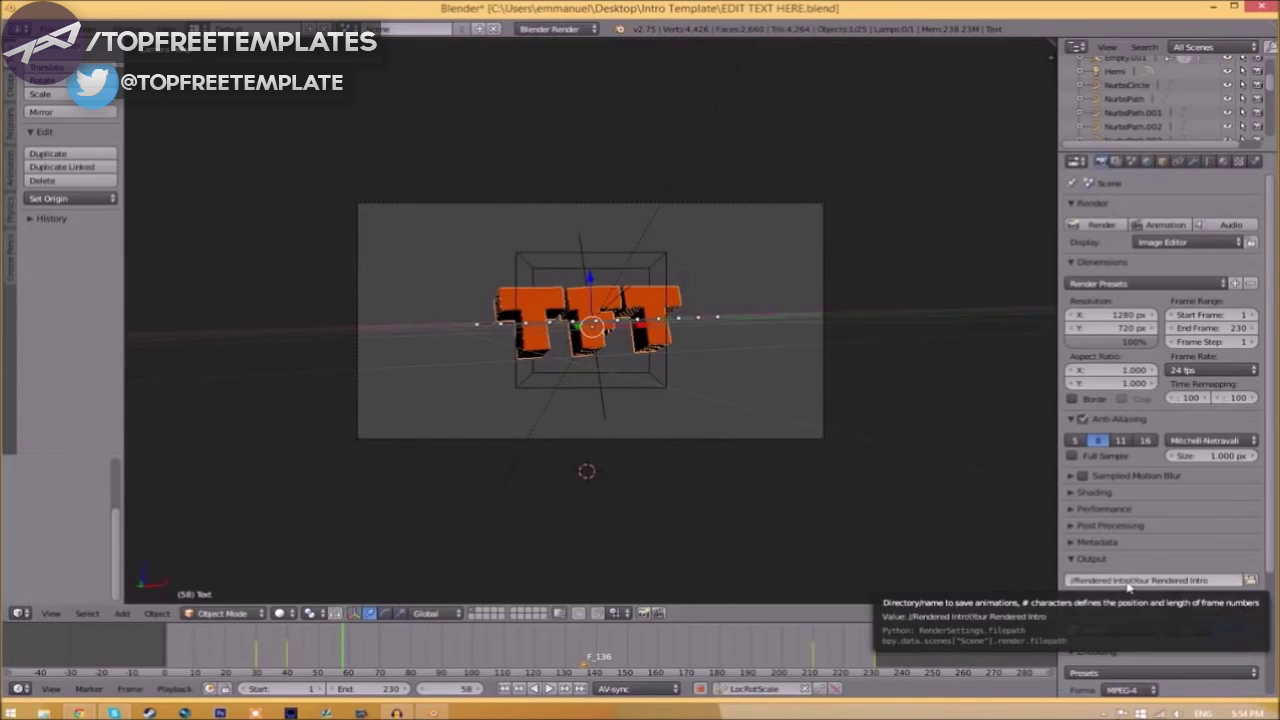
# Set the render output path to the Rendered Intro folder inside Intro Template.
pyautogui.click(1250, 580)
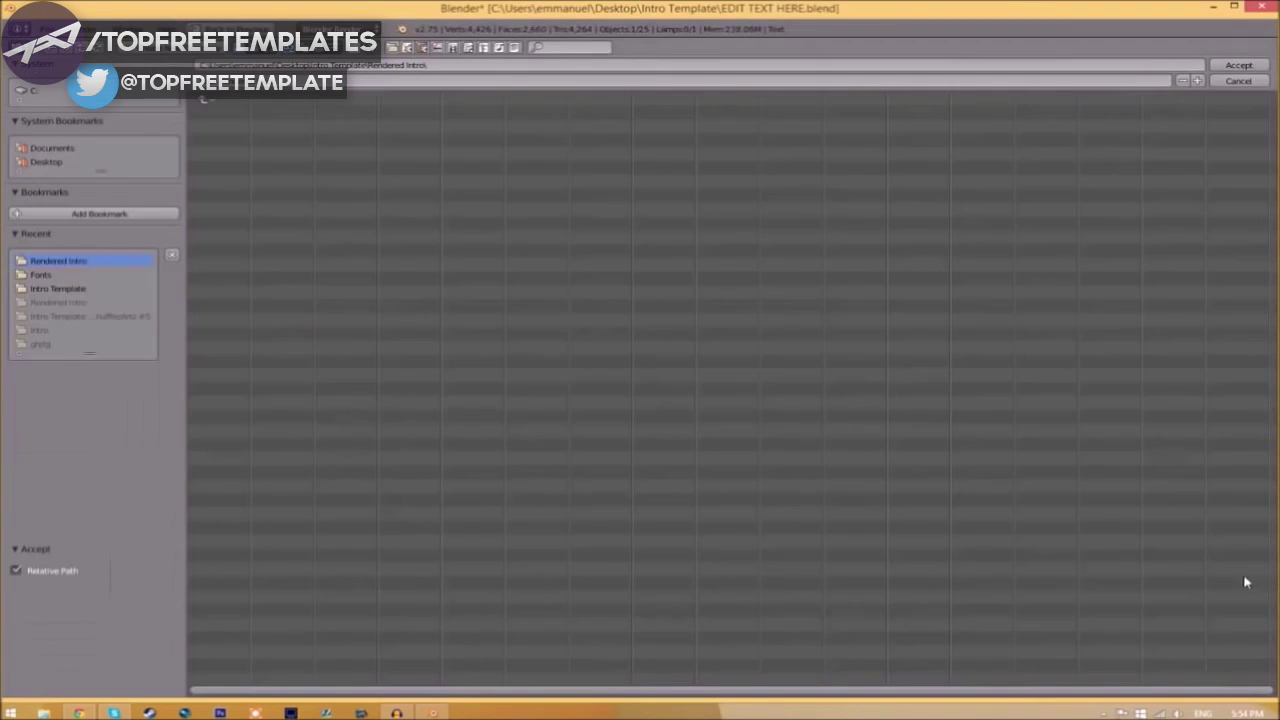
pyautogui.press('BackSpace')
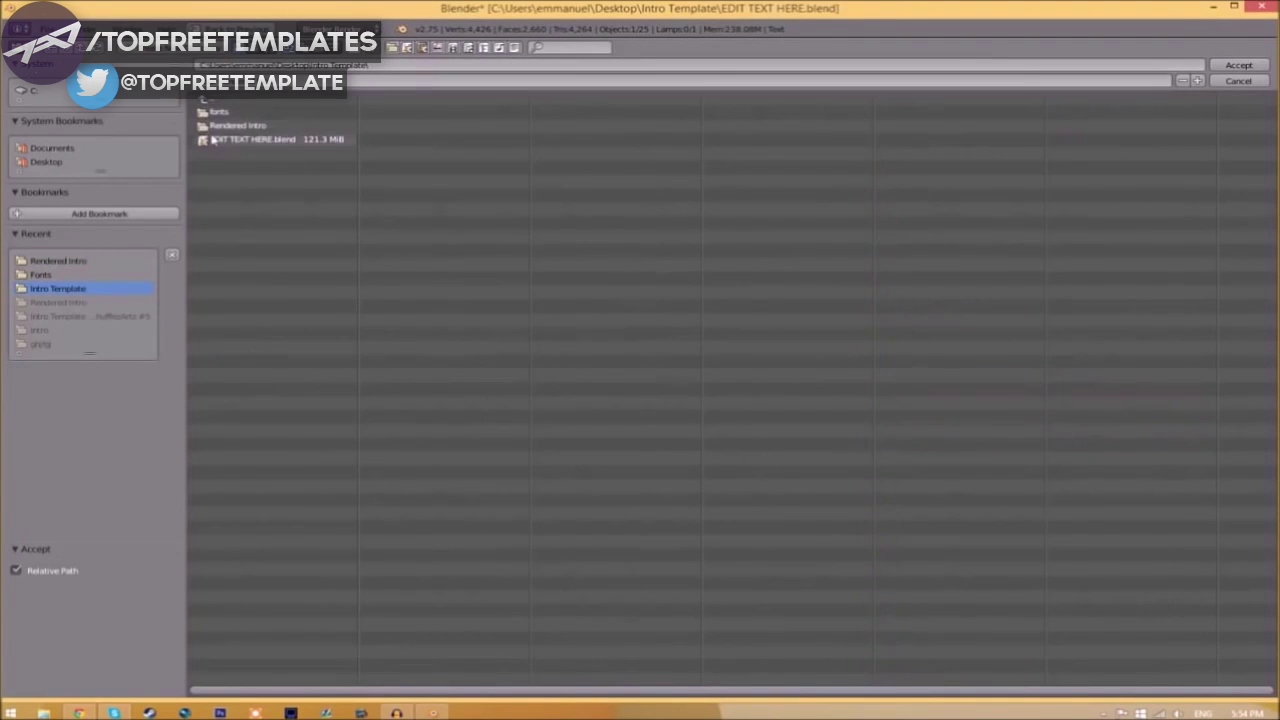
pyautogui.click(234, 127)
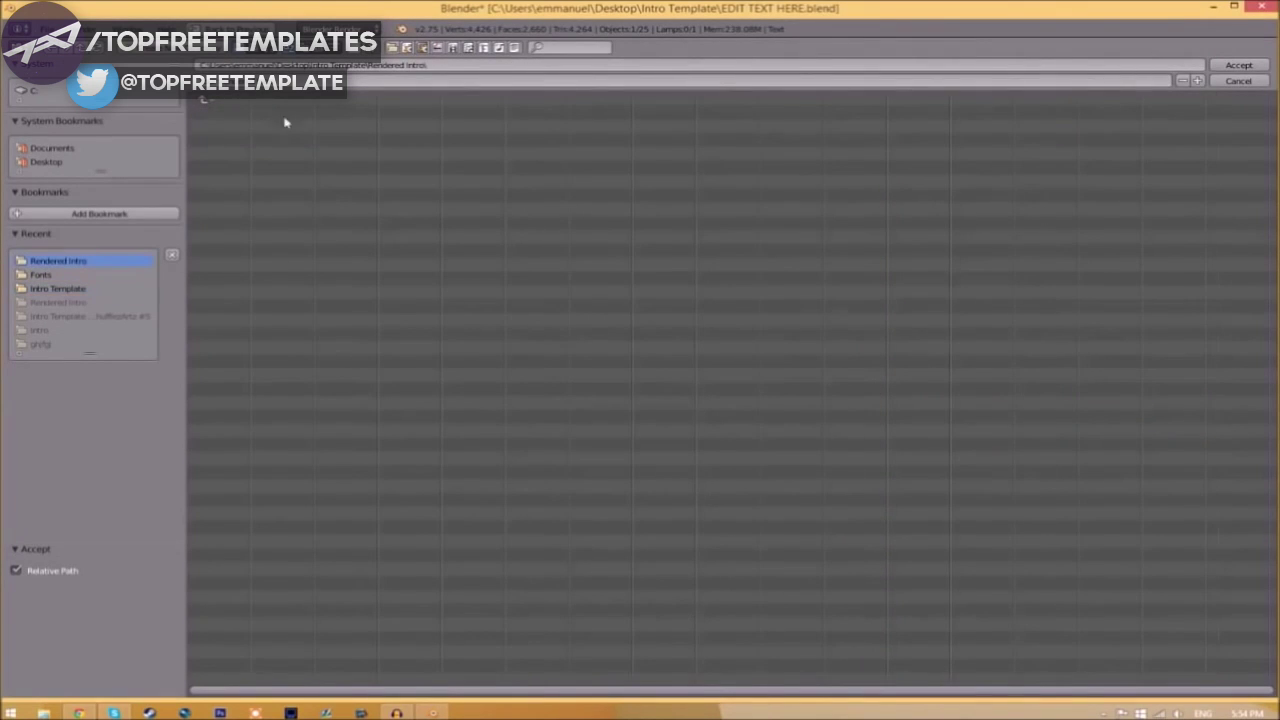
pyautogui.click(1238, 65)
pyautogui.click(1250, 580)
pyautogui.click(1238, 65)
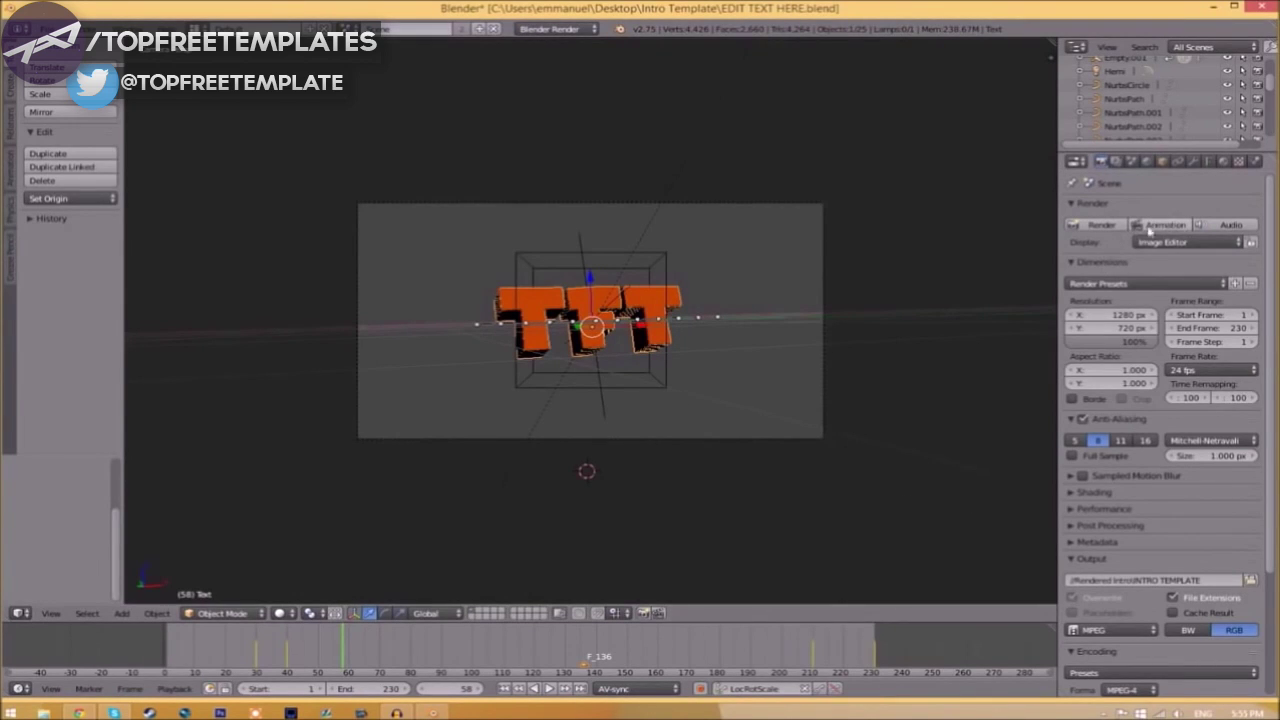
# Render the full animation, frames 1–230, with Render Animation (Ctrl+F12).
pyautogui.click(68, 28)
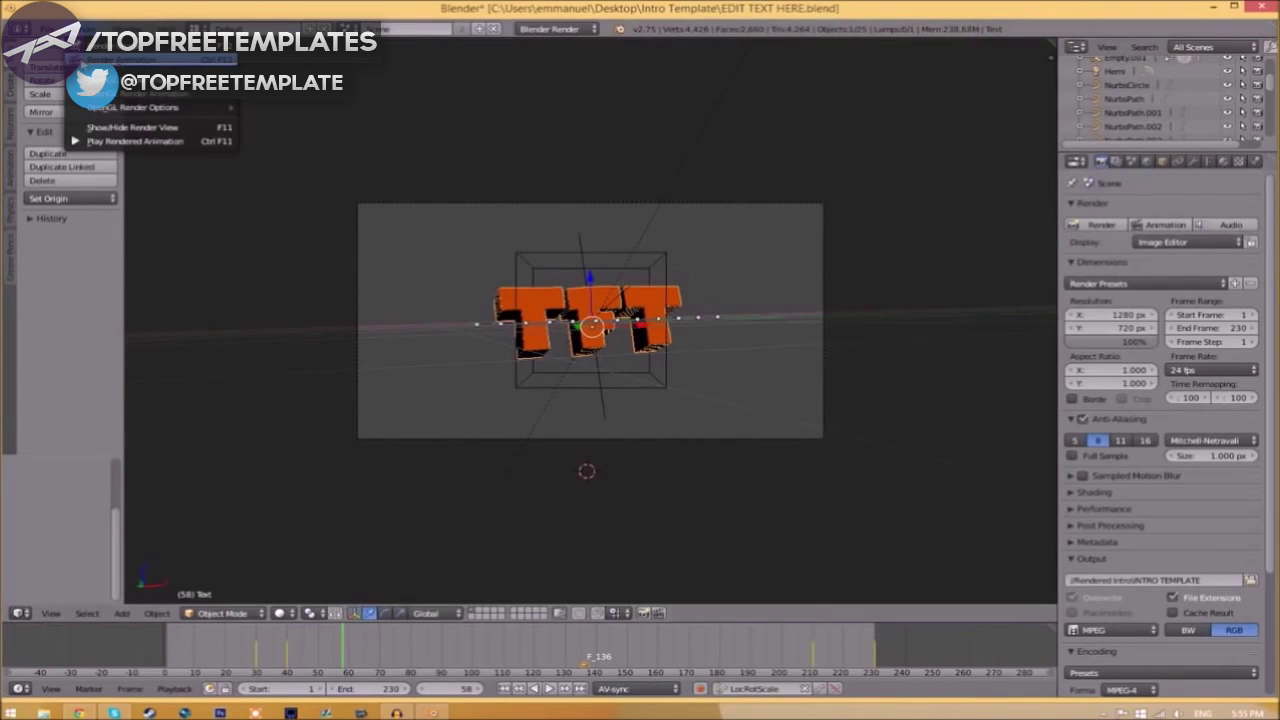
pyautogui.click(100, 61)
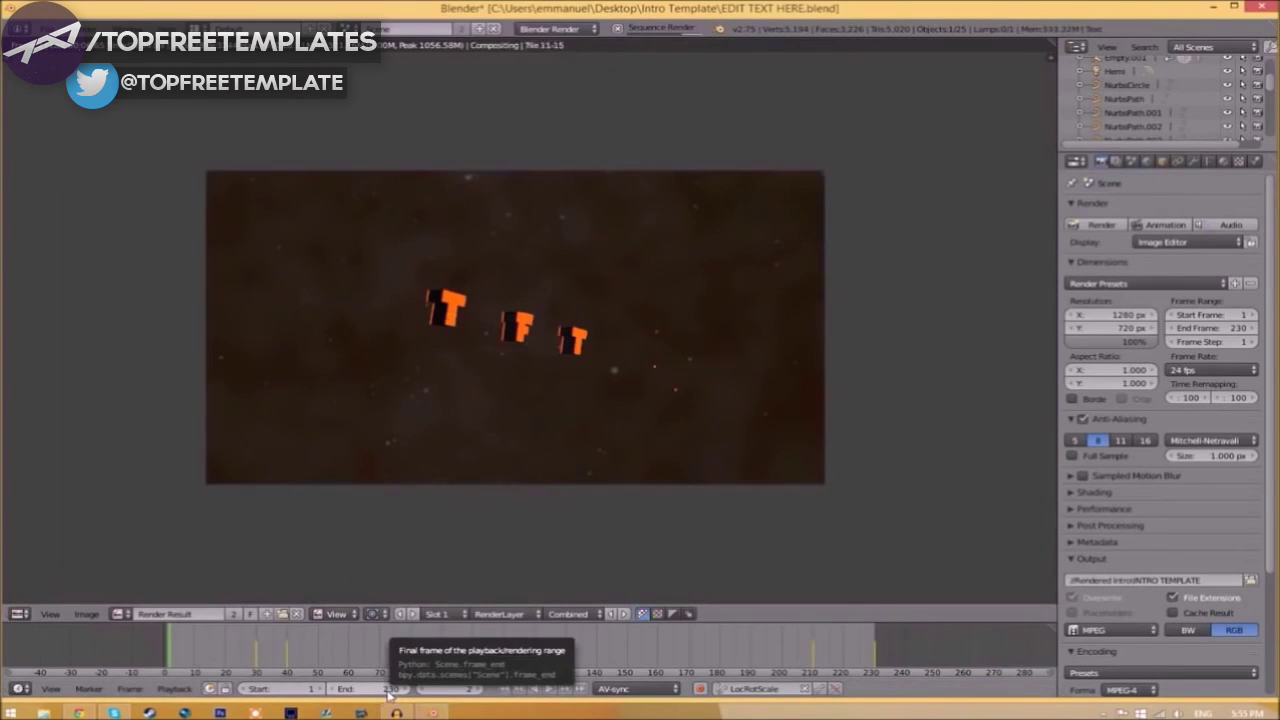
pyautogui.hotkey('ctrl', 'F12')
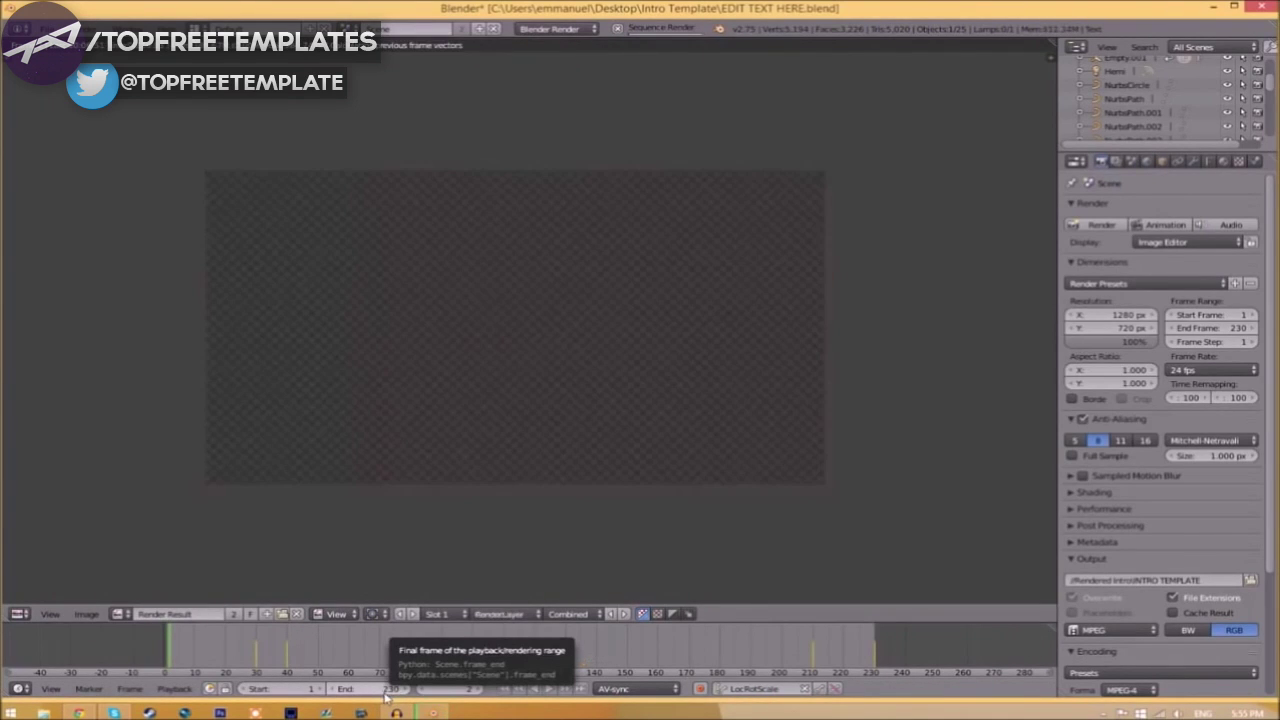